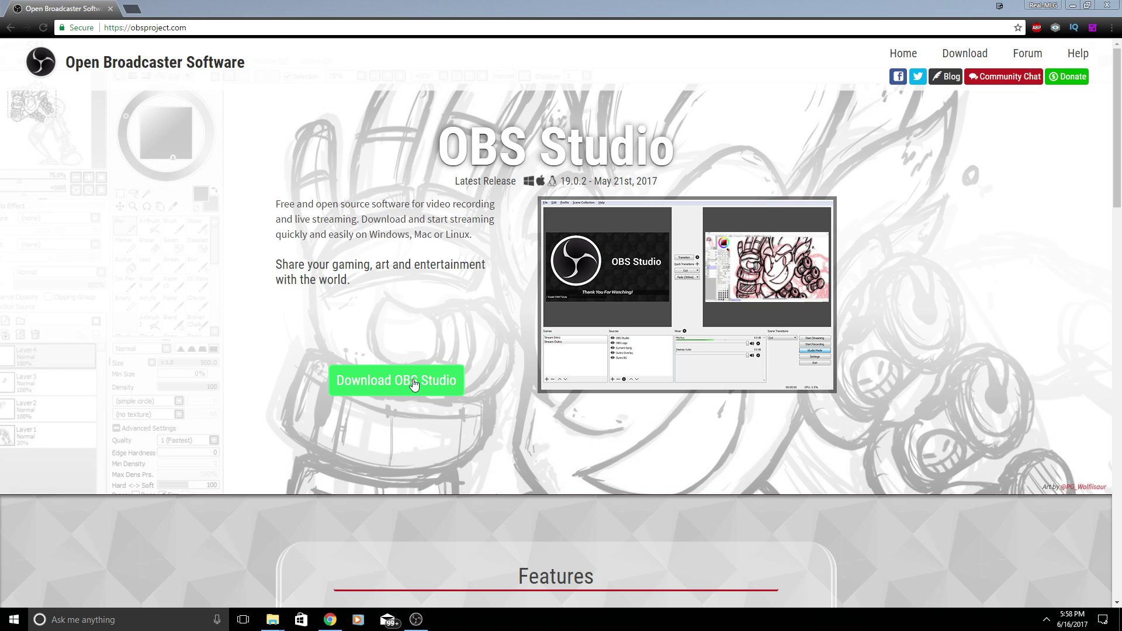
Browse the OBS Studio download page on obsproject.com, then bring the OBS Studio window forward
{"action": "scroll", "coordinate": [421, 319], "scroll_direction": "down", "scroll_amount": 6}
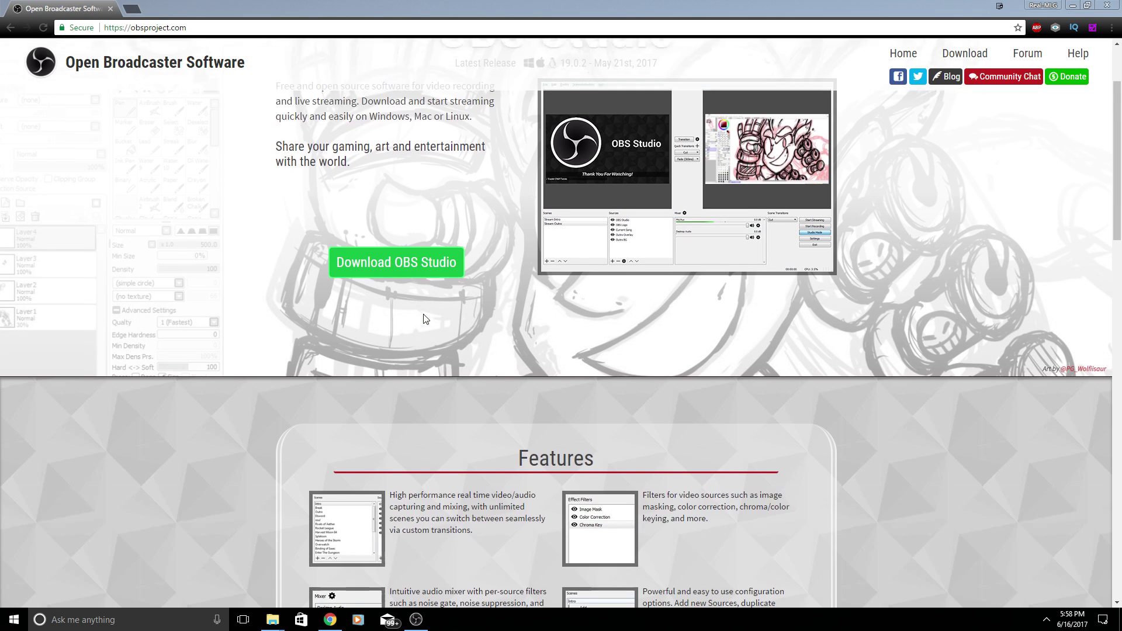
{"action": "scroll", "coordinate": [590, 328], "scroll_direction": "down", "scroll_amount": 5}
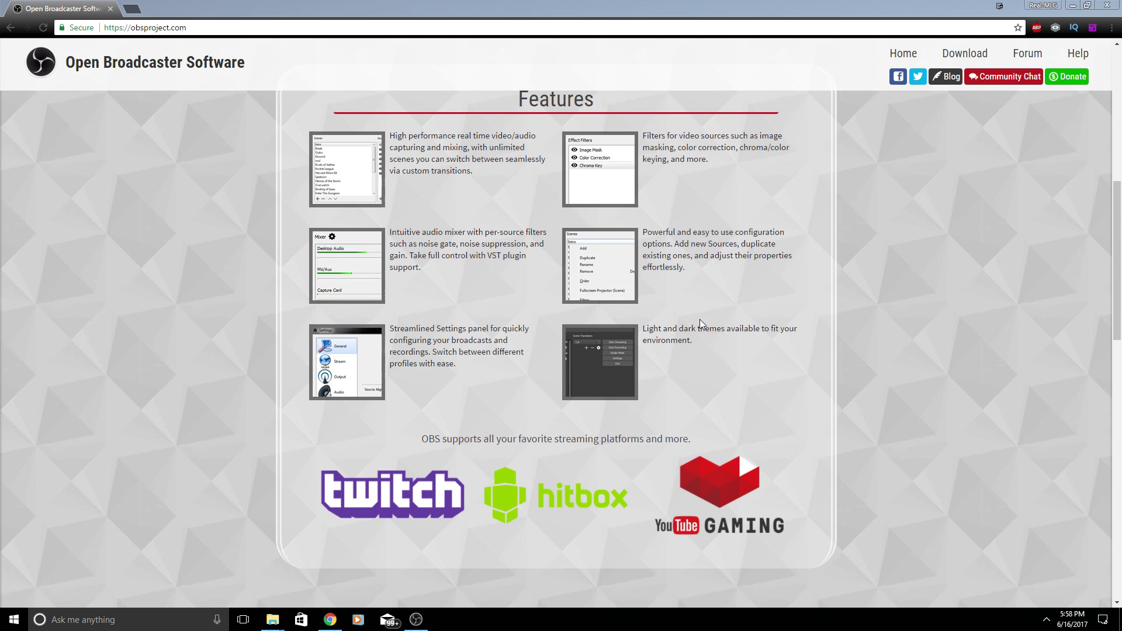
{"action": "scroll", "coordinate": [678, 292], "scroll_direction": "up", "scroll_amount": 11}
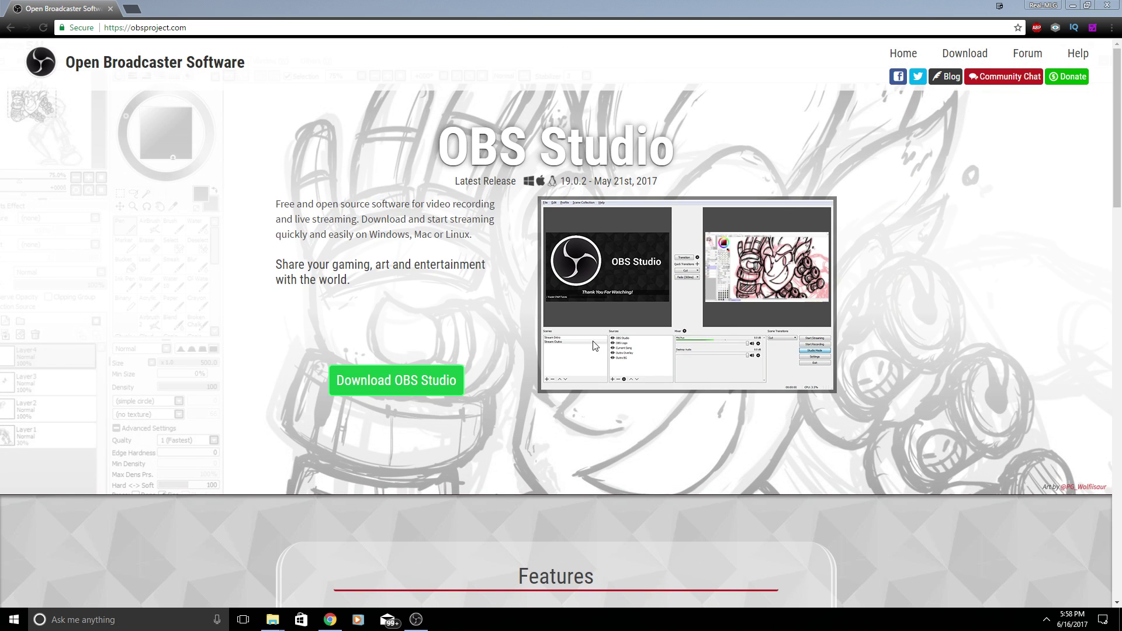
{"action": "left_click", "coordinate": [416, 620]}
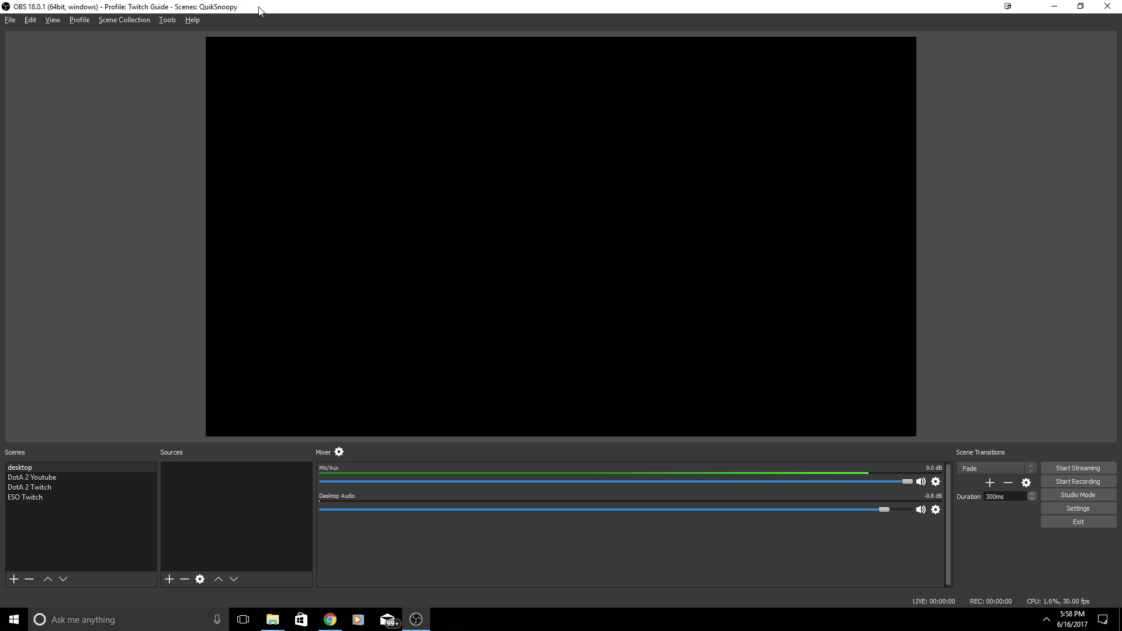
Open the OBS settings window and keep the interface theme on Dark
{"action": "left_click", "coordinate": [10, 21]}
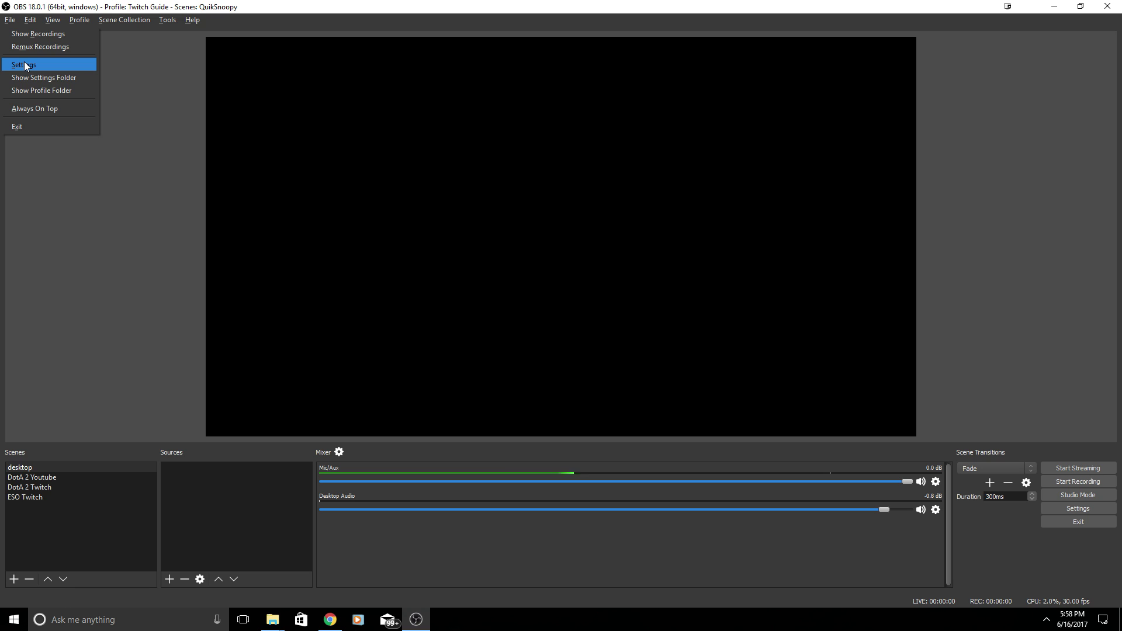
{"action": "left_click", "coordinate": [941, 541]}
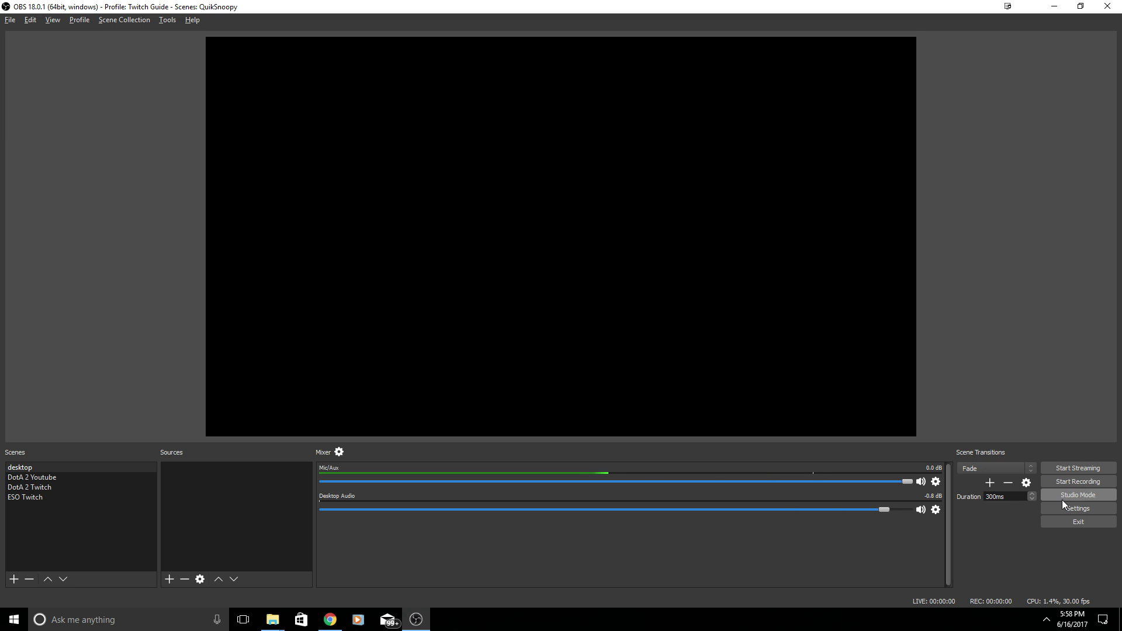
{"action": "left_click", "coordinate": [1055, 510]}
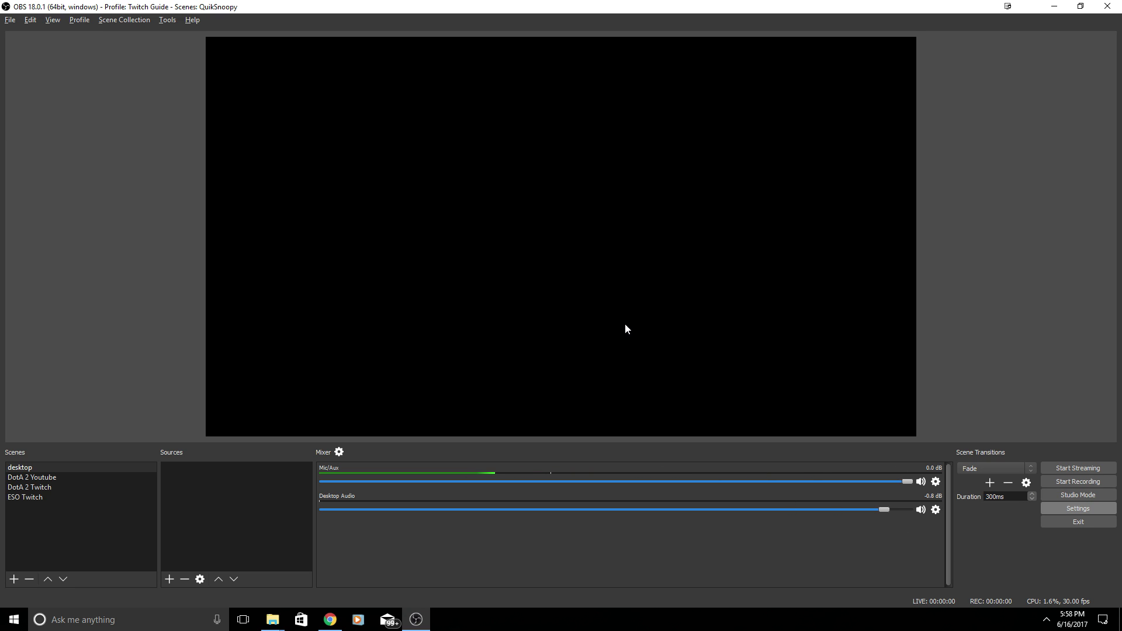
{"action": "left_click_drag", "start_coordinate": [421, 85], "coordinate": [404, 72]}
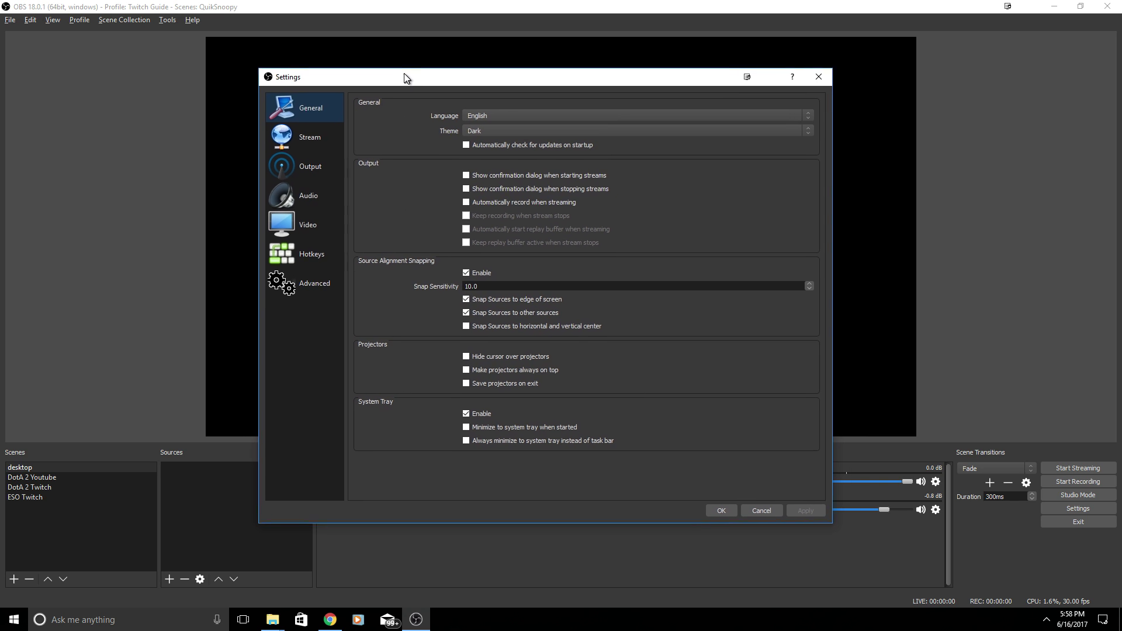
{"action": "left_click", "coordinate": [480, 131]}
{"action": "left_click", "coordinate": [481, 142]}
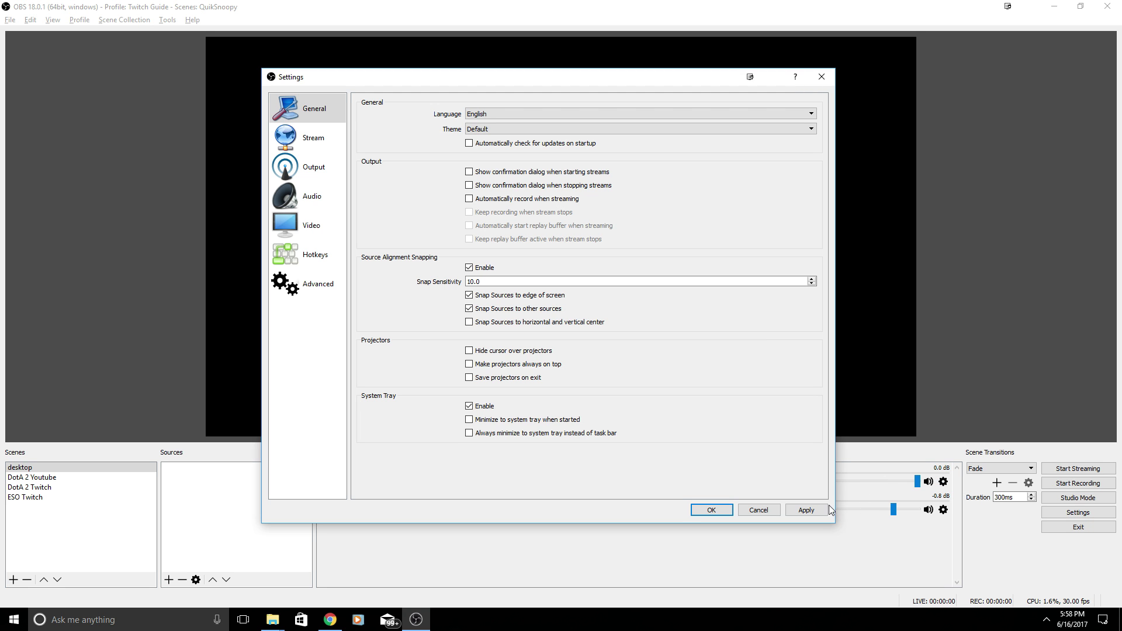
{"action": "left_click", "coordinate": [484, 129]}
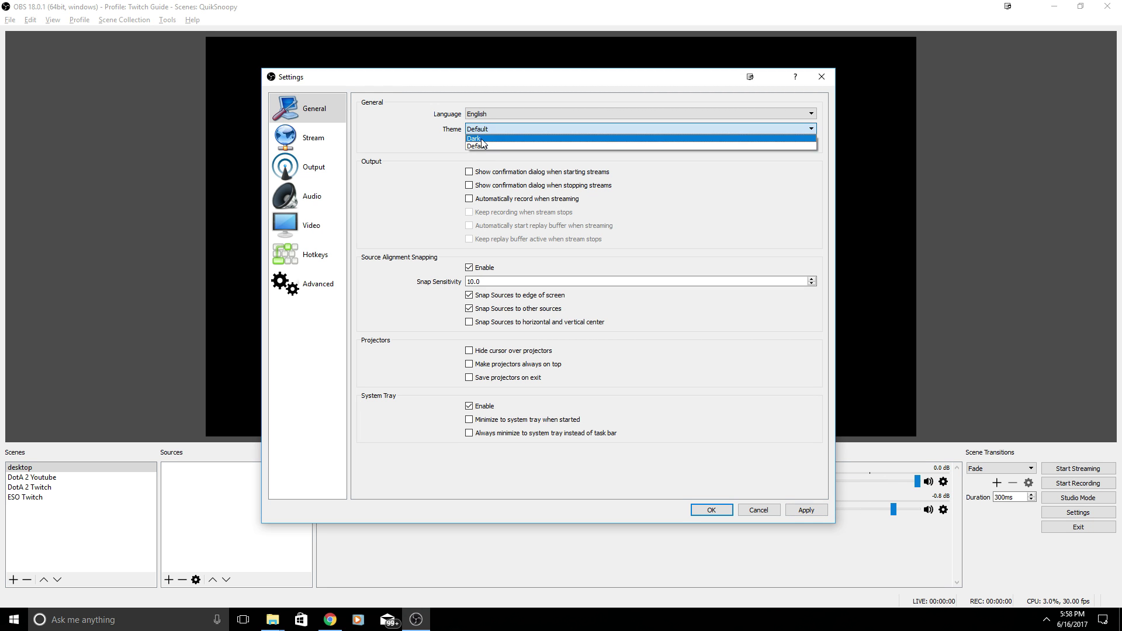
{"action": "left_click", "coordinate": [484, 140]}
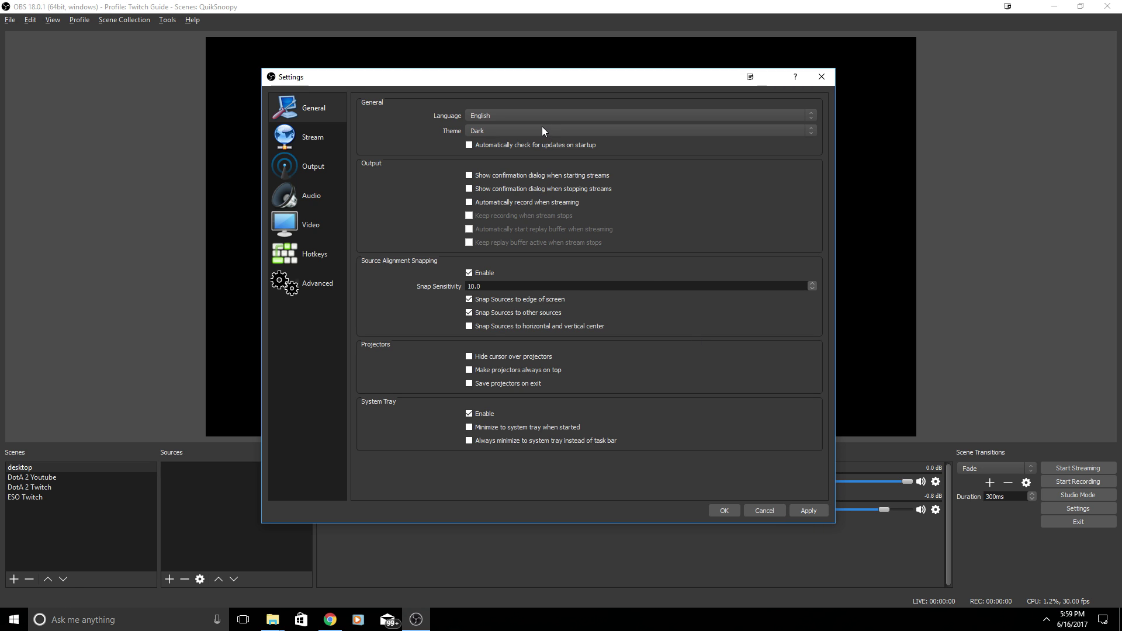
Leave 'Automatically record when streaming' turned off and apply the settings
{"action": "left_click", "coordinate": [492, 202]}
{"action": "left_click", "coordinate": [510, 201]}
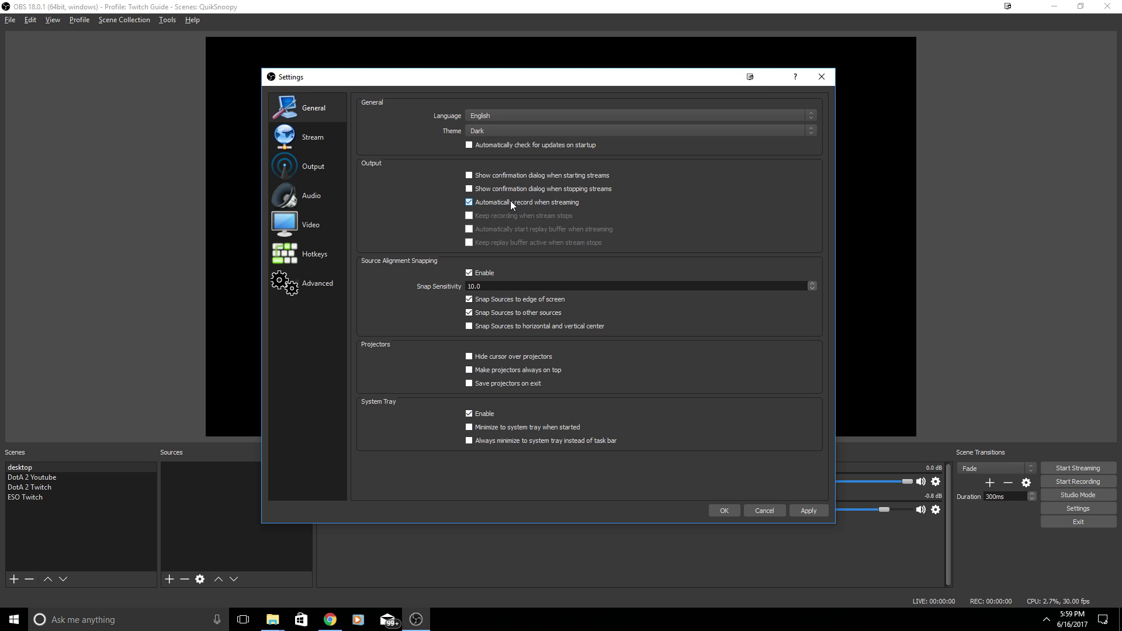
{"action": "left_click", "coordinate": [808, 511]}
Set the stream to Streaming Services, Twitch, server US West: San Francisco, CA, then focus Stream key
{"action": "left_click", "coordinate": [314, 140]}
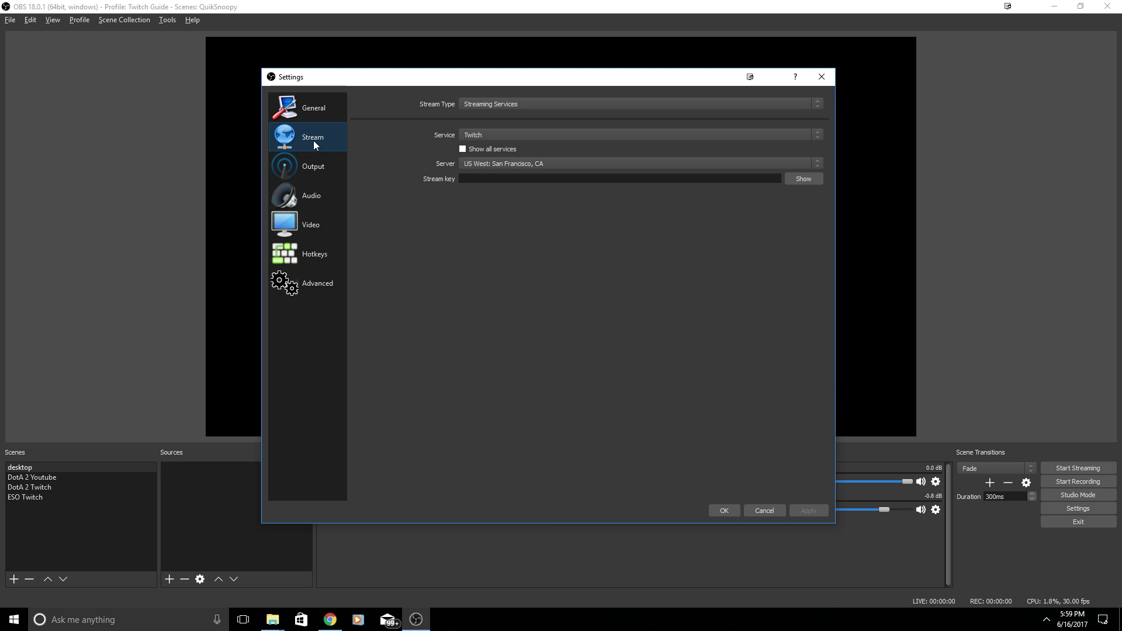
{"action": "left_click", "coordinate": [509, 103]}
{"action": "left_click", "coordinate": [485, 116]}
{"action": "left_click", "coordinate": [483, 133]}
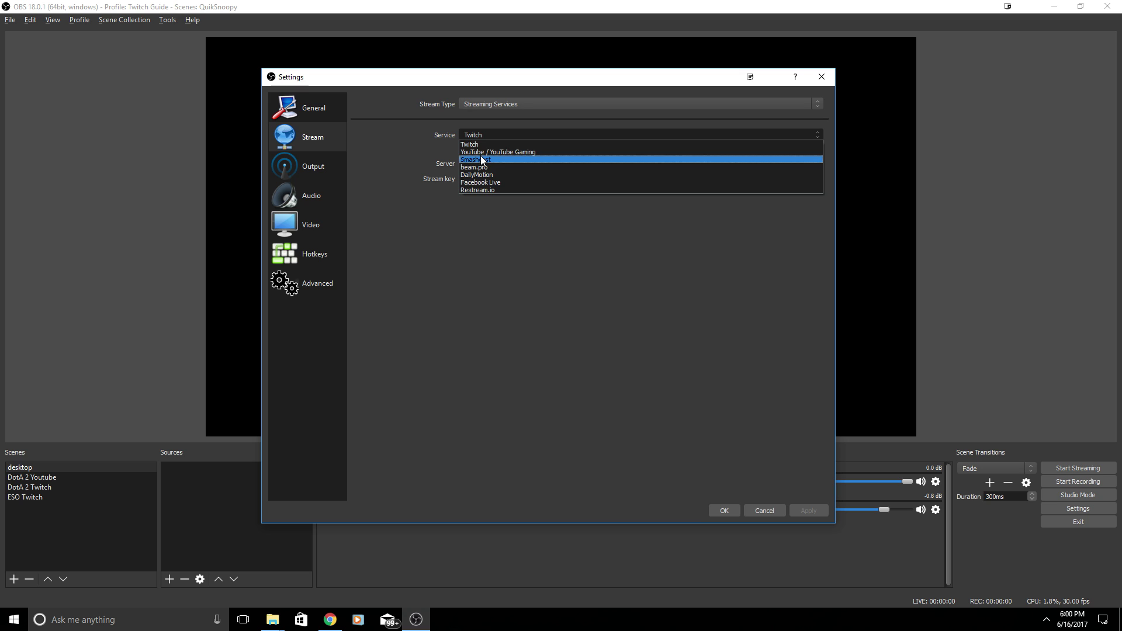
{"action": "left_click", "coordinate": [483, 145]}
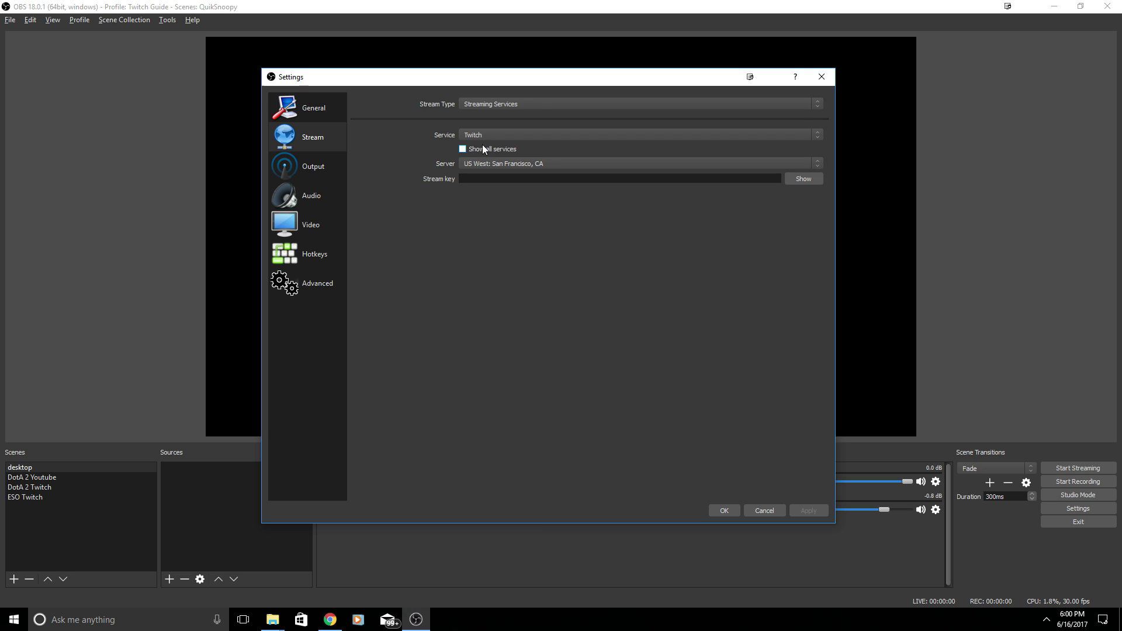
{"action": "left_click", "coordinate": [487, 164]}
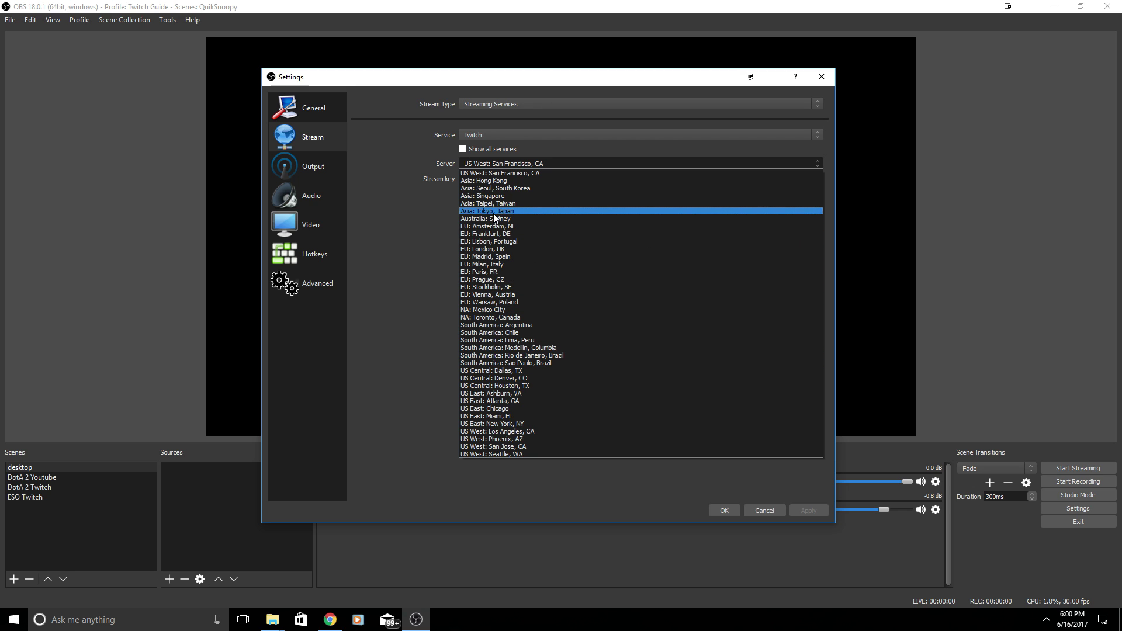
{"action": "left_click", "coordinate": [512, 172]}
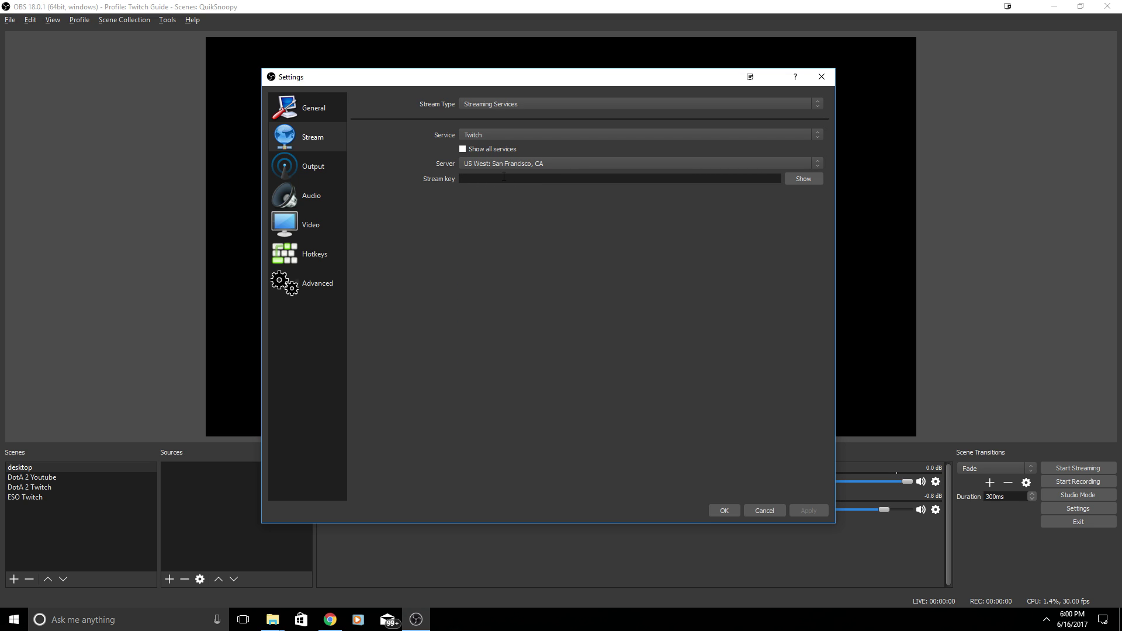
{"action": "left_click", "coordinate": [504, 178]}
{"action": "key", "text": "alt+Tab"}
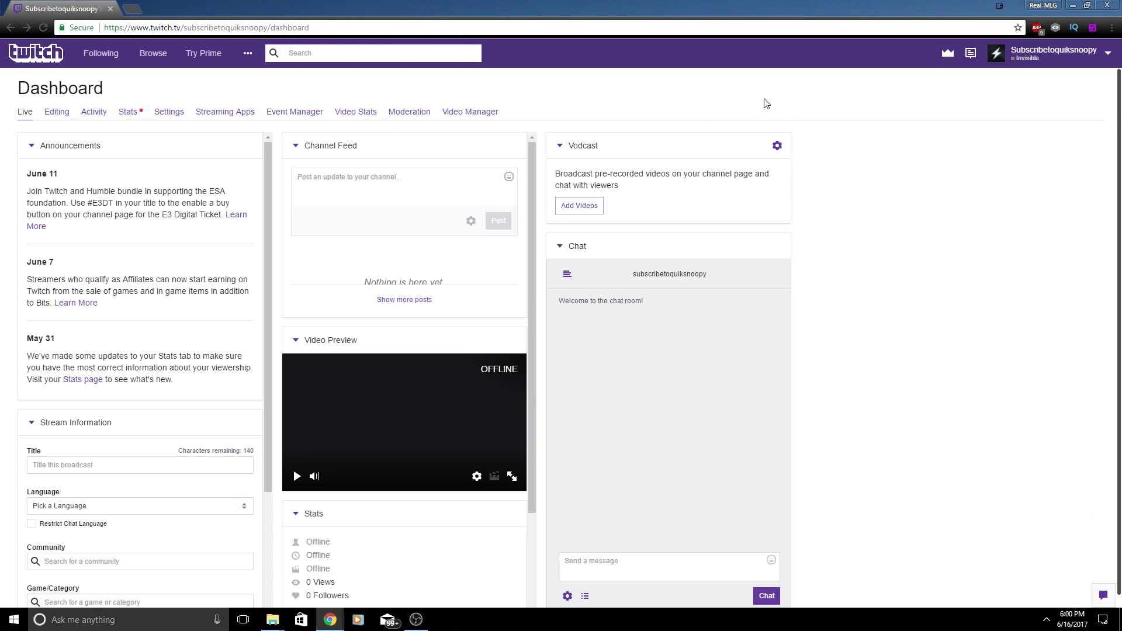
Enter the placeholder title 'owoqwoqwowqoqowwqo' in the Twitch dashboard's stream information
{"action": "left_click", "coordinate": [1107, 55]}
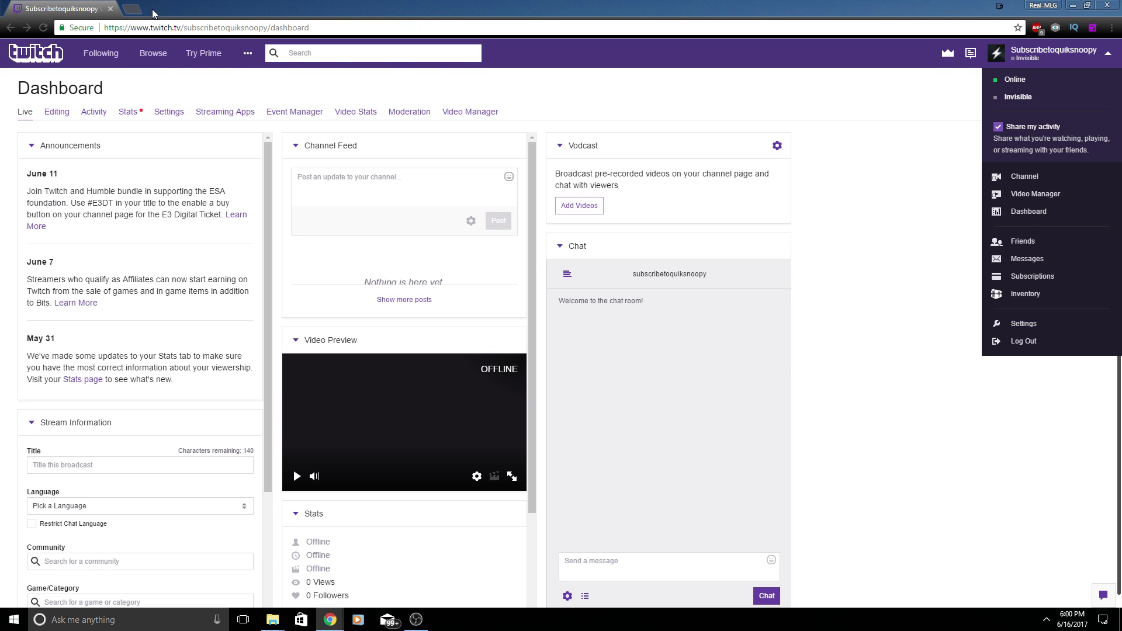
{"action": "left_click", "coordinate": [270, 89]}
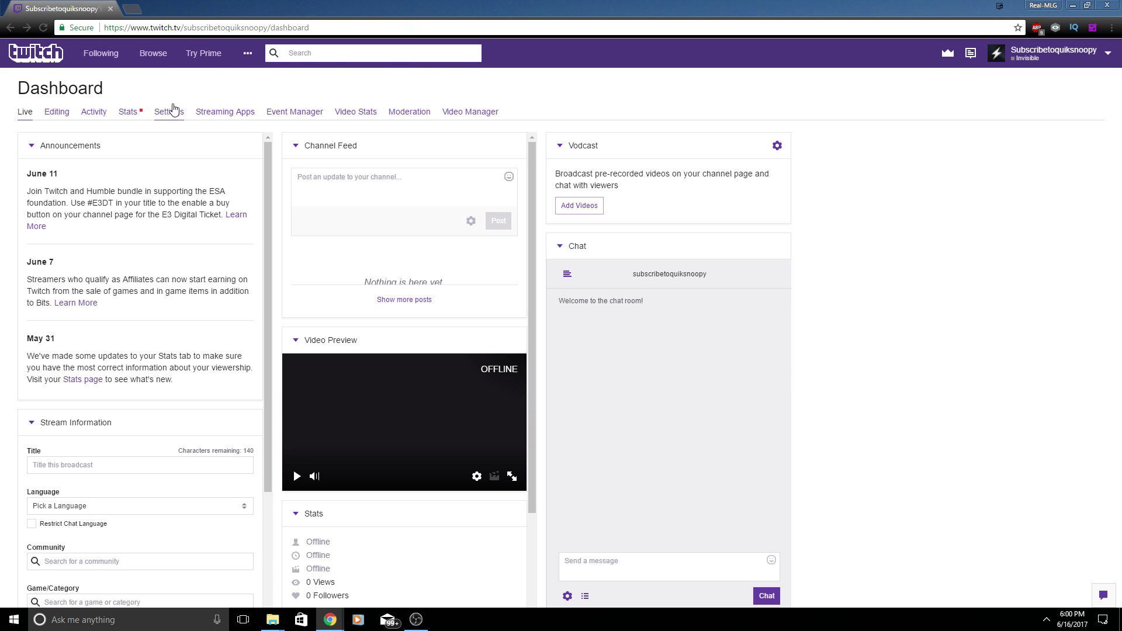
{"action": "scroll", "coordinate": [702, 228], "scroll_direction": "down", "scroll_amount": 1}
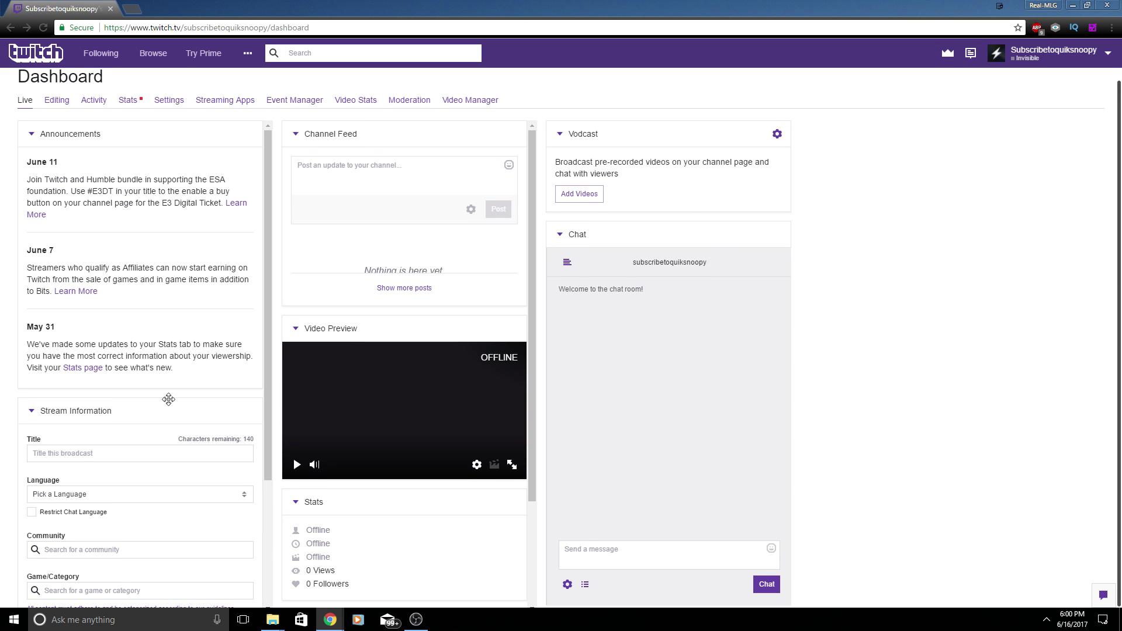
{"action": "left_click", "coordinate": [108, 455]}
{"action": "type", "text": "owoqwoqwowqoqowwqo"}
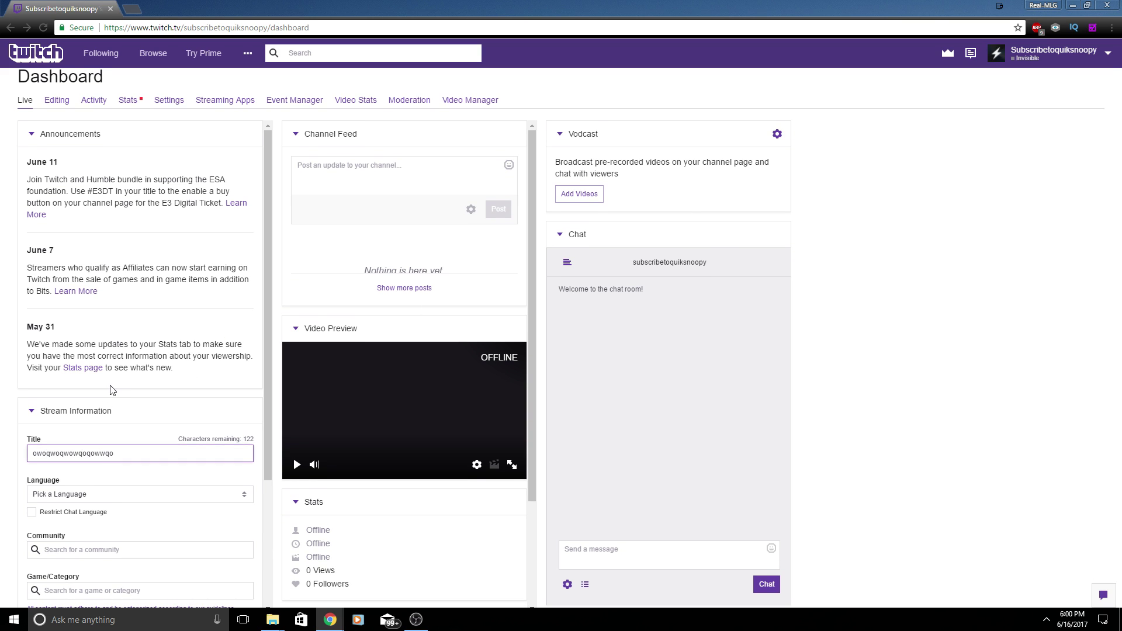
Check the broadcast language without changing it, then go to the dashboard's Settings page
{"action": "scroll", "coordinate": [112, 390], "scroll_direction": "down", "scroll_amount": 1}
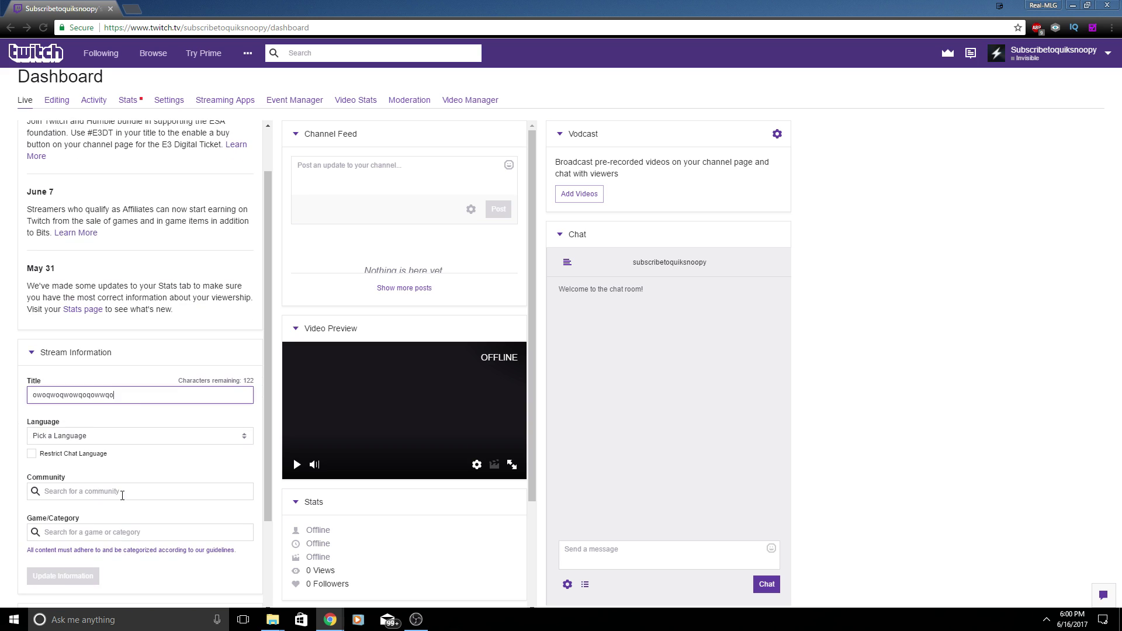
{"action": "left_click", "coordinate": [63, 435]}
{"action": "left_click", "coordinate": [63, 436]}
{"action": "scroll", "coordinate": [119, 483], "scroll_direction": "down", "scroll_amount": 2}
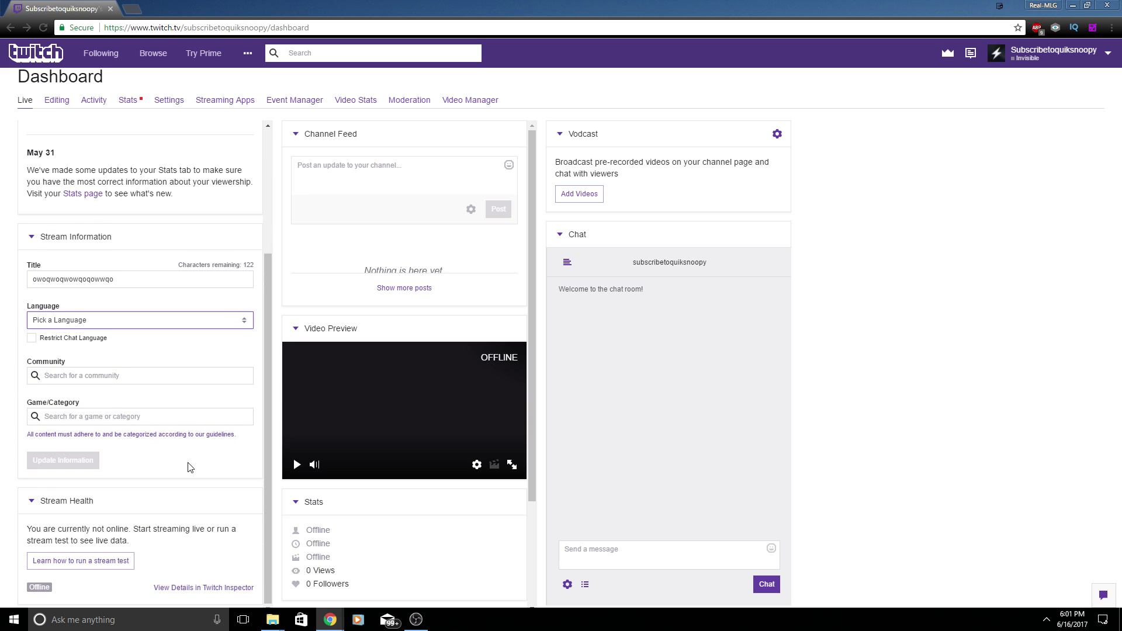
{"action": "scroll", "coordinate": [130, 376], "scroll_direction": "up", "scroll_amount": 3}
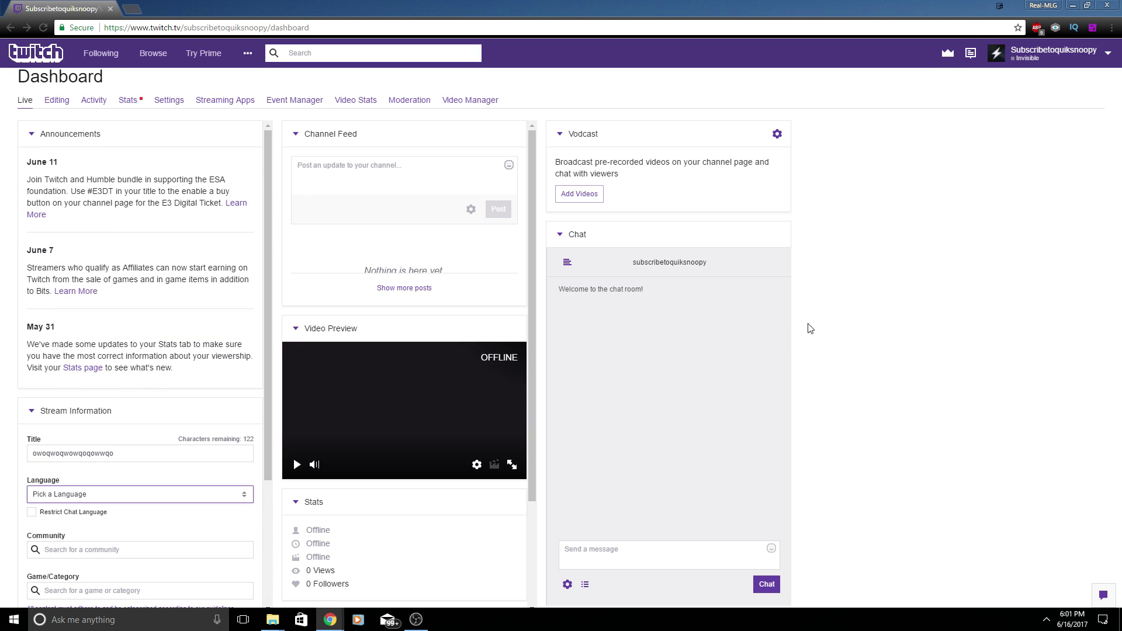
{"action": "scroll", "coordinate": [810, 324], "scroll_direction": "up", "scroll_amount": 1}
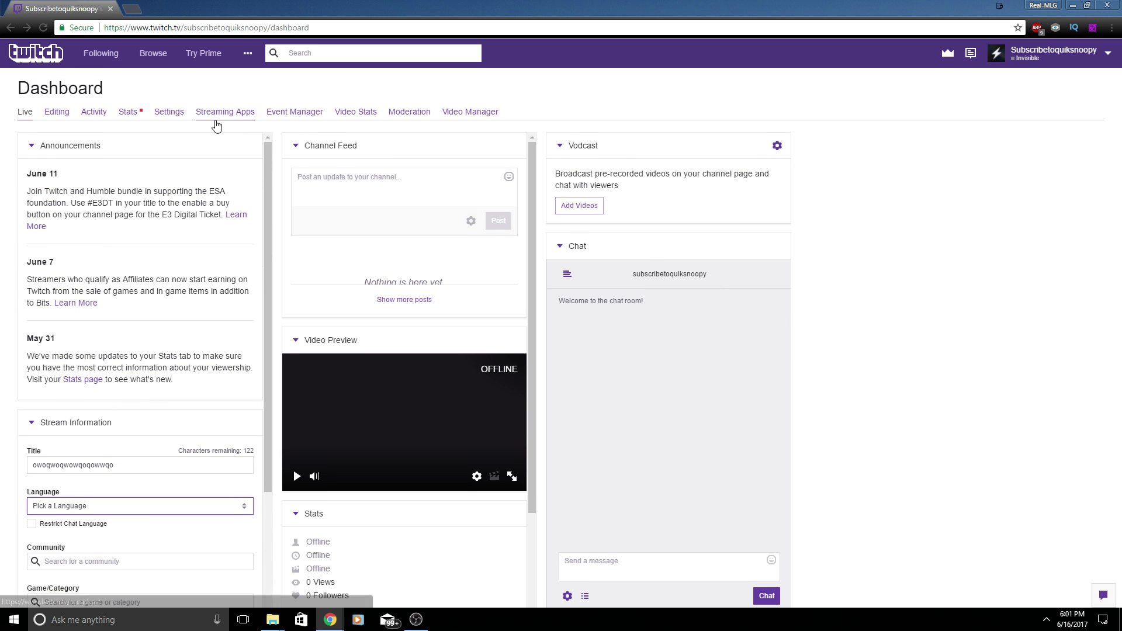
{"action": "left_click", "coordinate": [166, 117]}
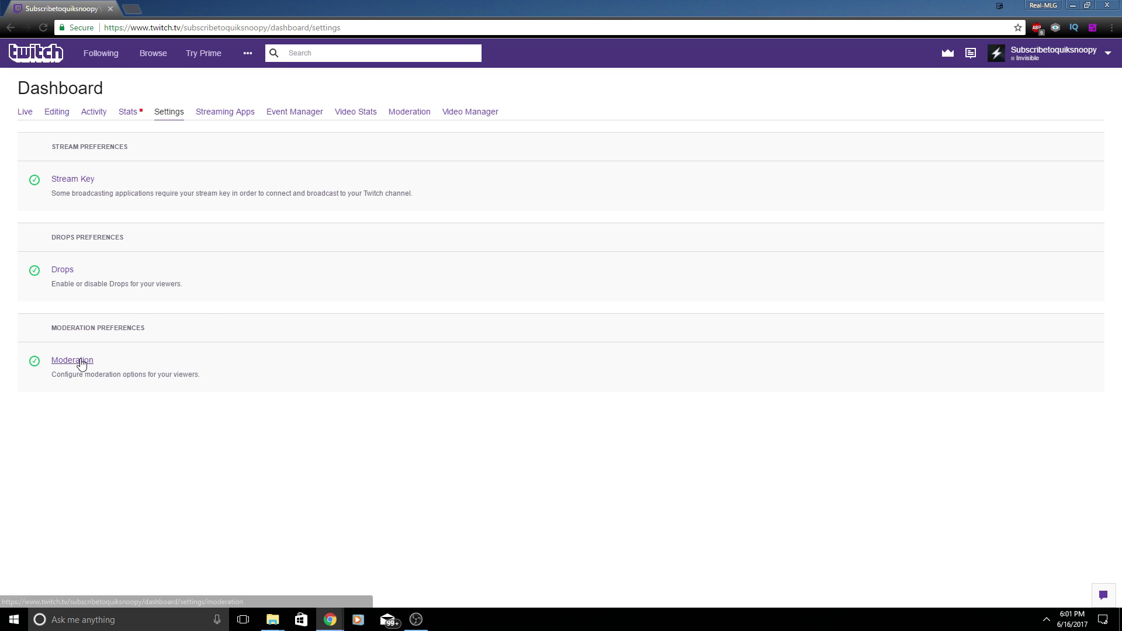
Go to the Stream Key settings and dismiss the Show Key warning, leaving the key hidden
{"action": "left_click", "coordinate": [82, 184]}
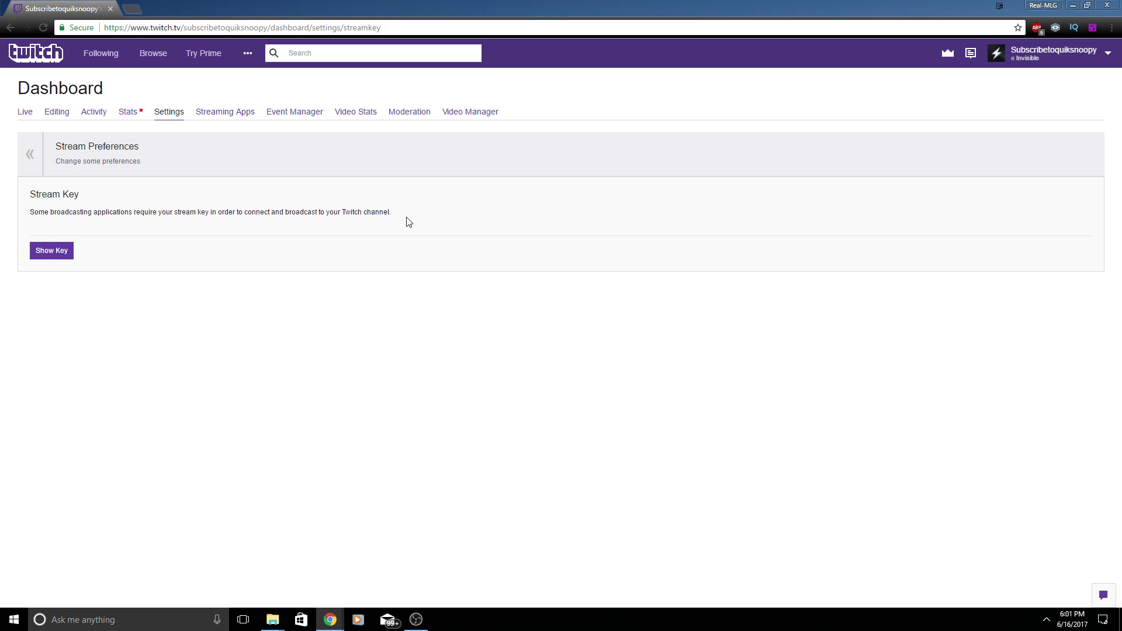
{"action": "left_click", "coordinate": [62, 251]}
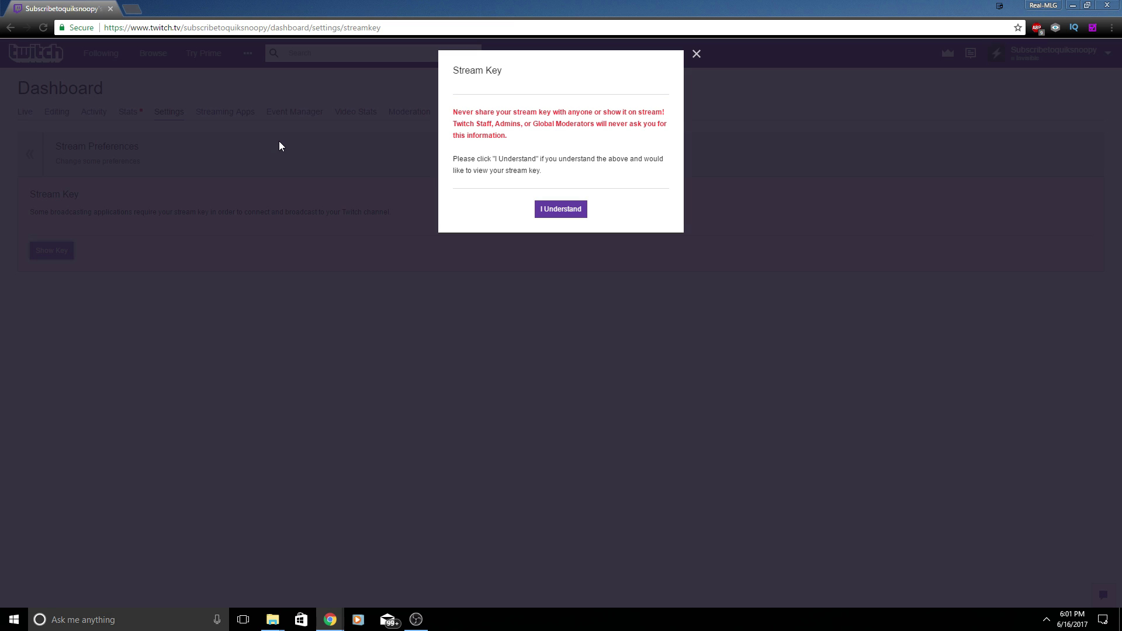
{"action": "left_click", "coordinate": [696, 54]}
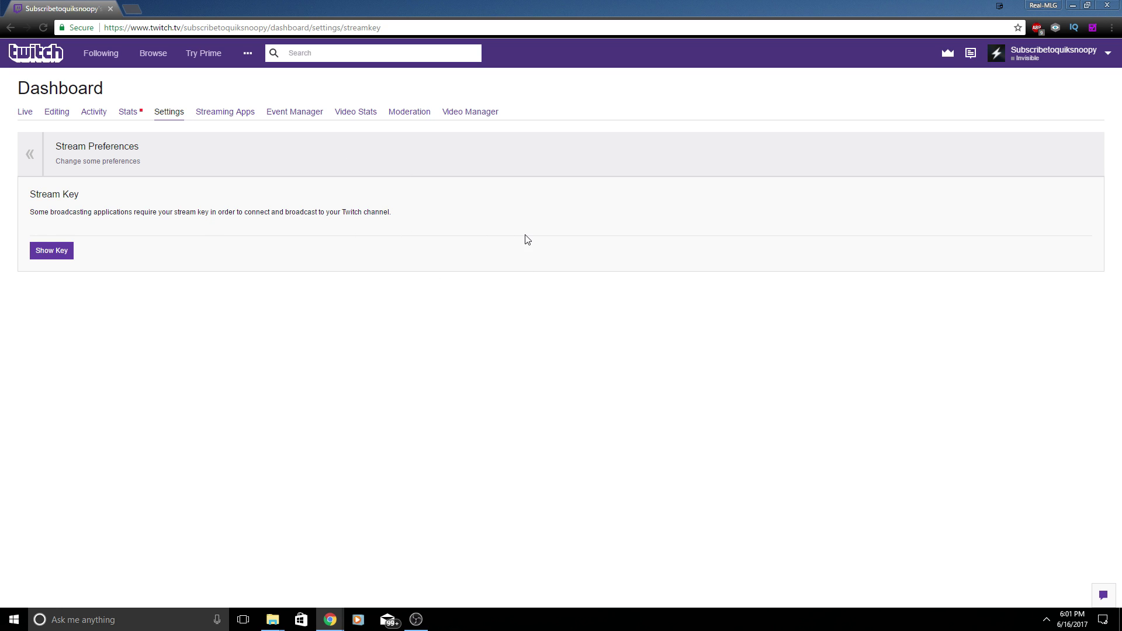
Return to OBS Studio's Stream settings showing Twitch on US West: San Francisco, CA
{"action": "left_click", "coordinate": [416, 619]}
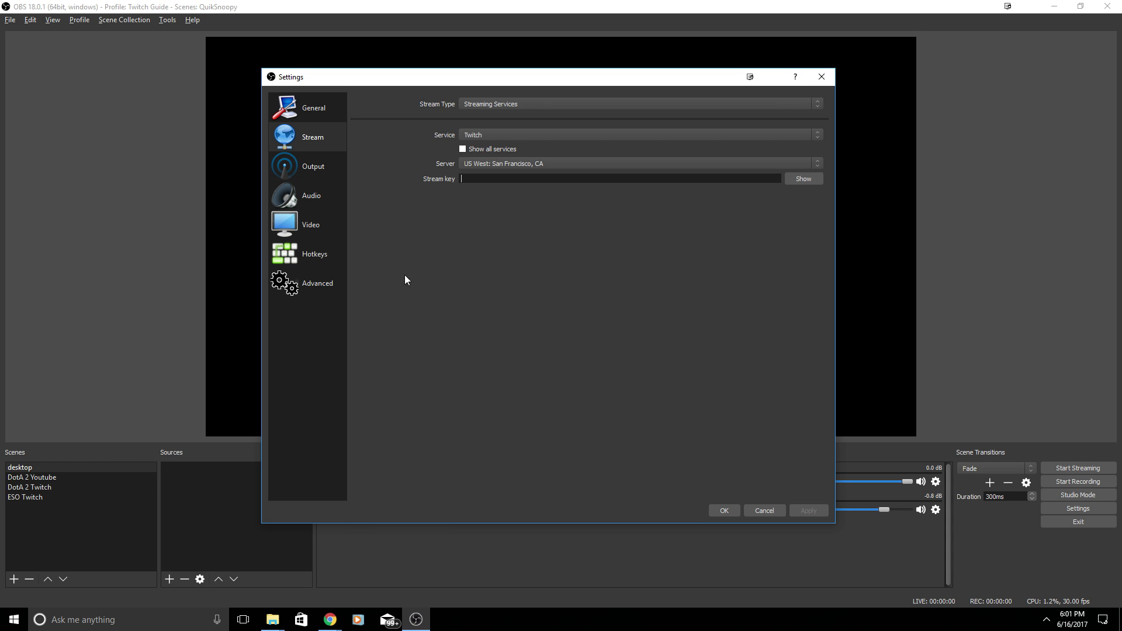
On the Output page, keep Advanced output mode, the x264 encoder and CBR rate control
{"action": "left_click", "coordinate": [322, 169]}
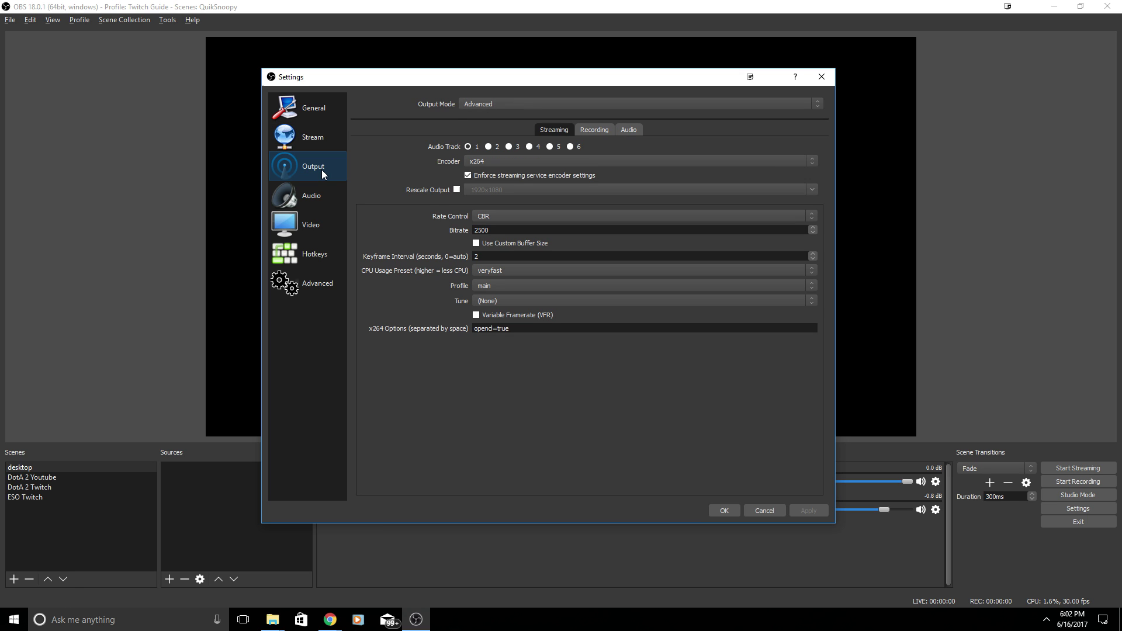
{"action": "left_click", "coordinate": [509, 99]}
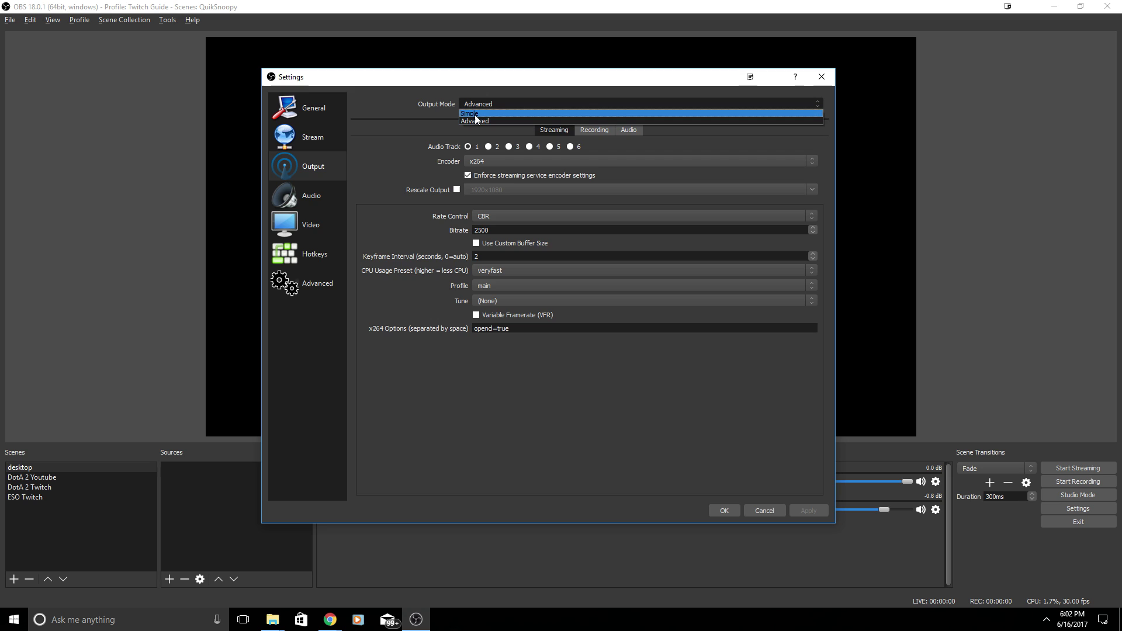
{"action": "left_click", "coordinate": [476, 121]}
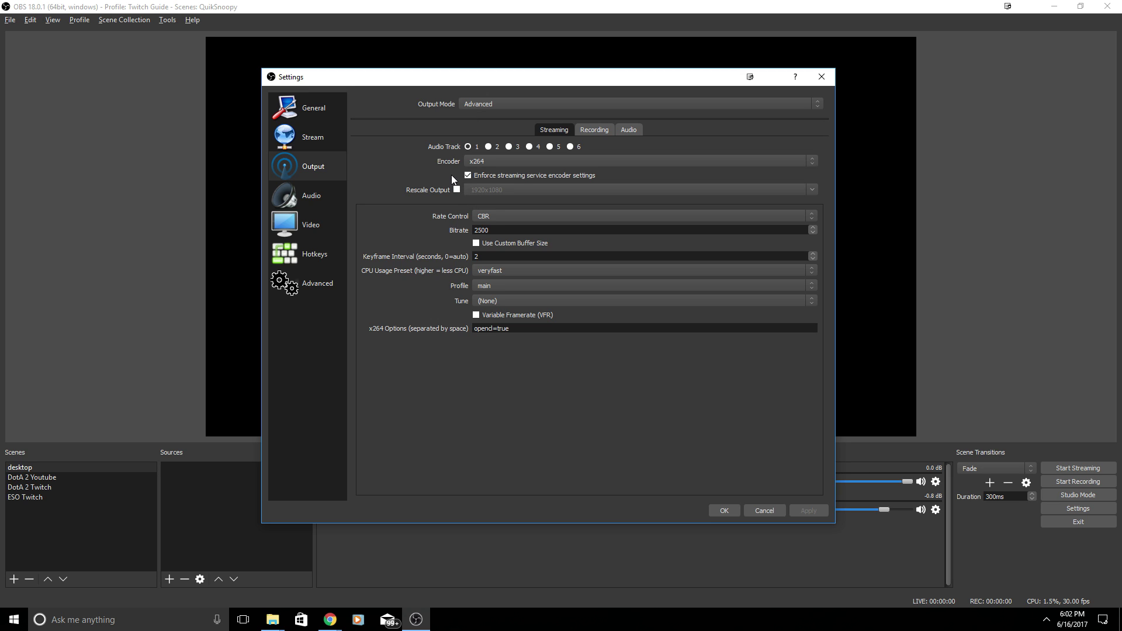
{"action": "left_click", "coordinate": [488, 162]}
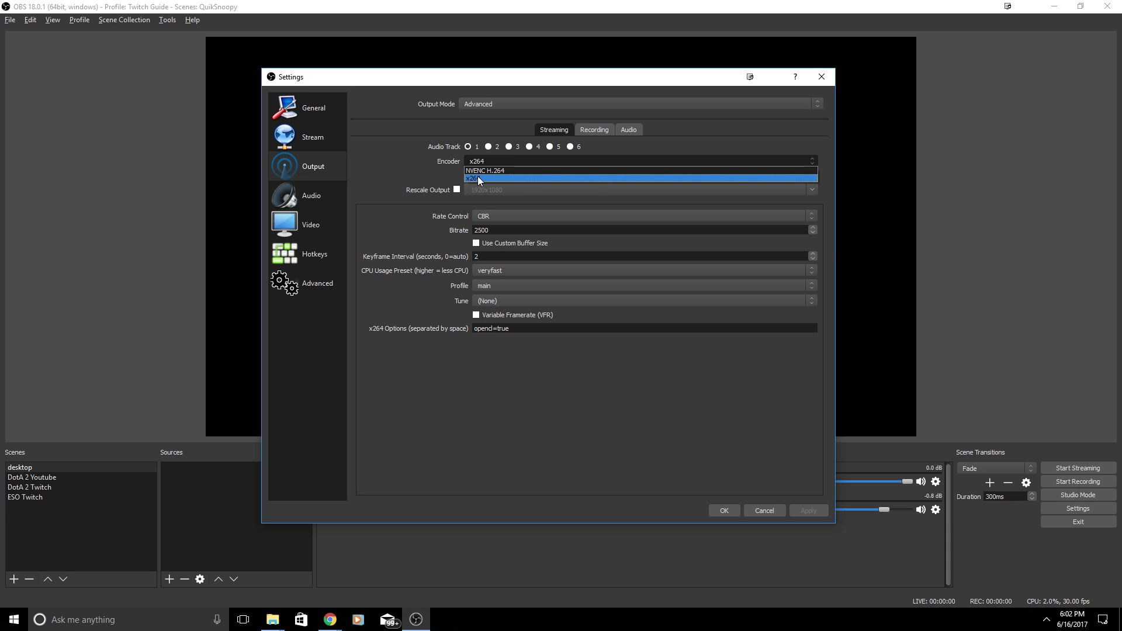
{"action": "left_click", "coordinate": [478, 177]}
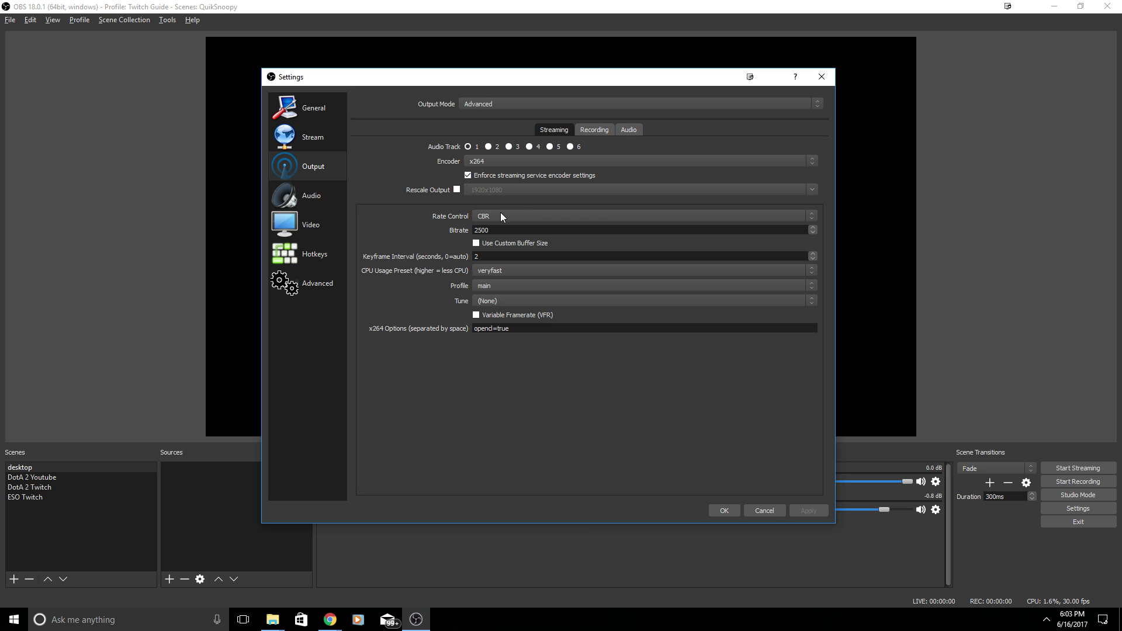
{"action": "left_click", "coordinate": [499, 212]}
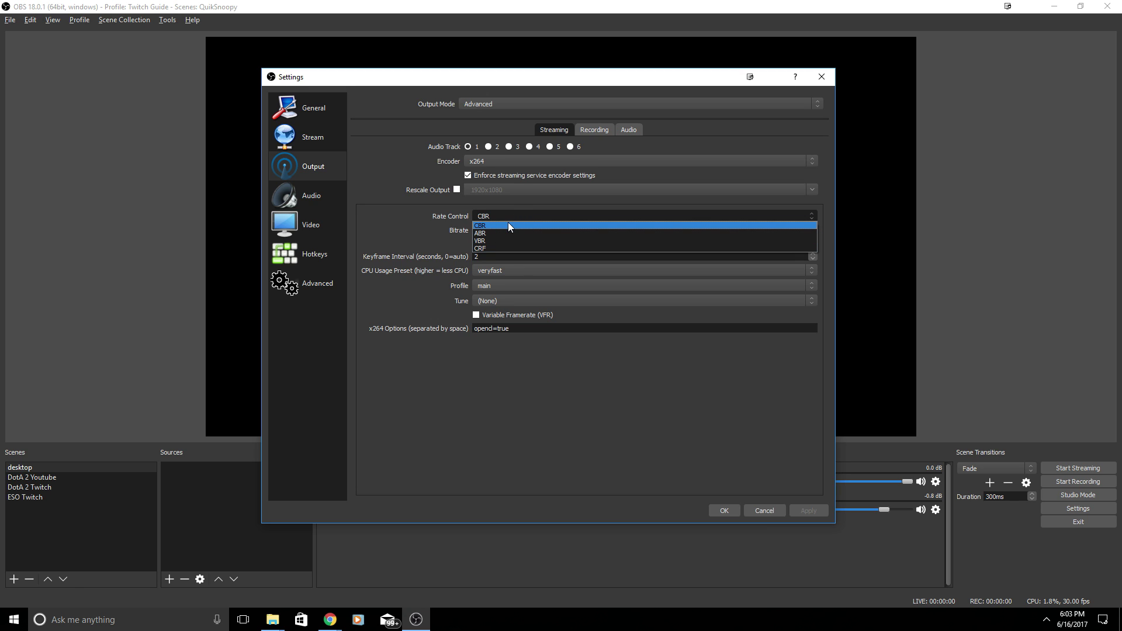
{"action": "left_click", "coordinate": [500, 226]}
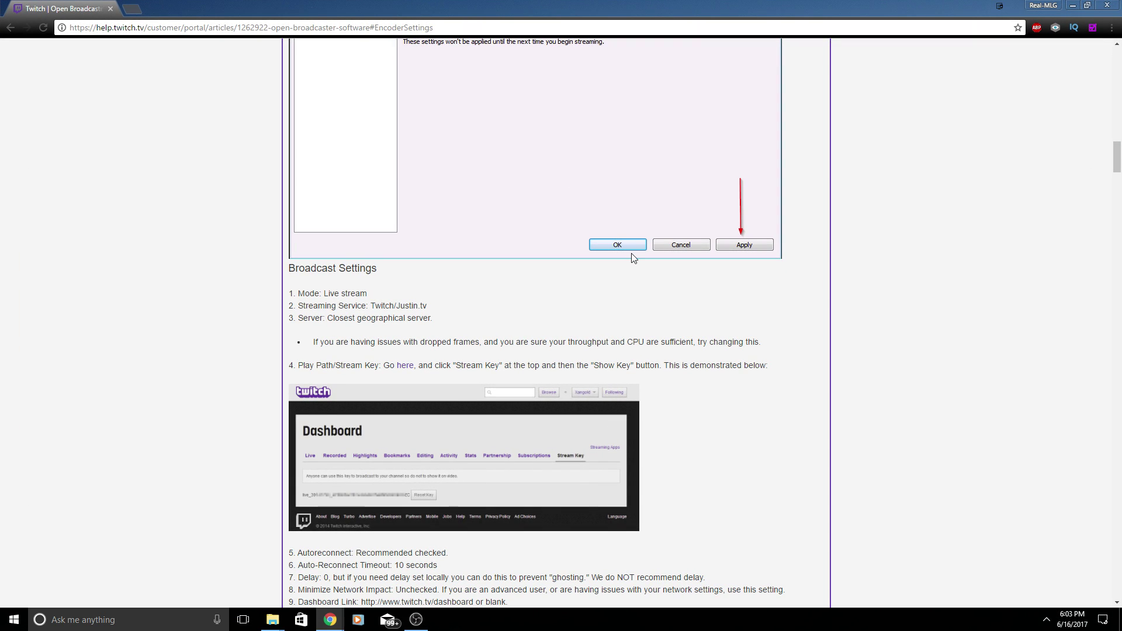
{"action": "scroll", "coordinate": [632, 257], "scroll_direction": "up", "scroll_amount": 8}
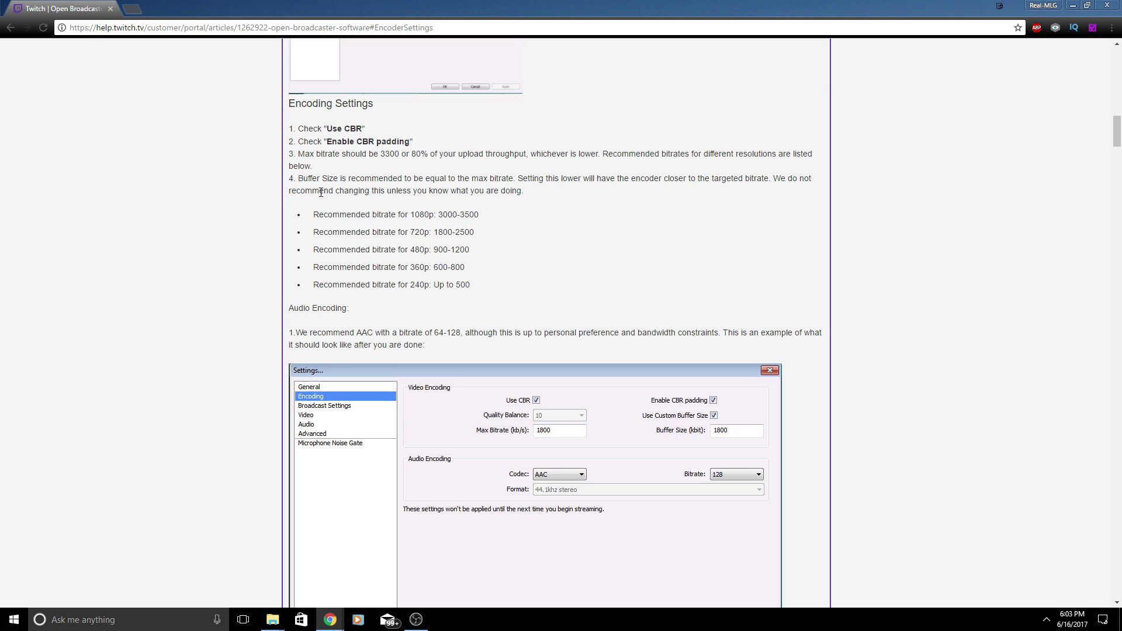
{"action": "left_click_drag", "start_coordinate": [396, 192], "coordinate": [410, 192]}
{"action": "scroll", "coordinate": [415, 193], "scroll_direction": "up", "scroll_amount": 2}
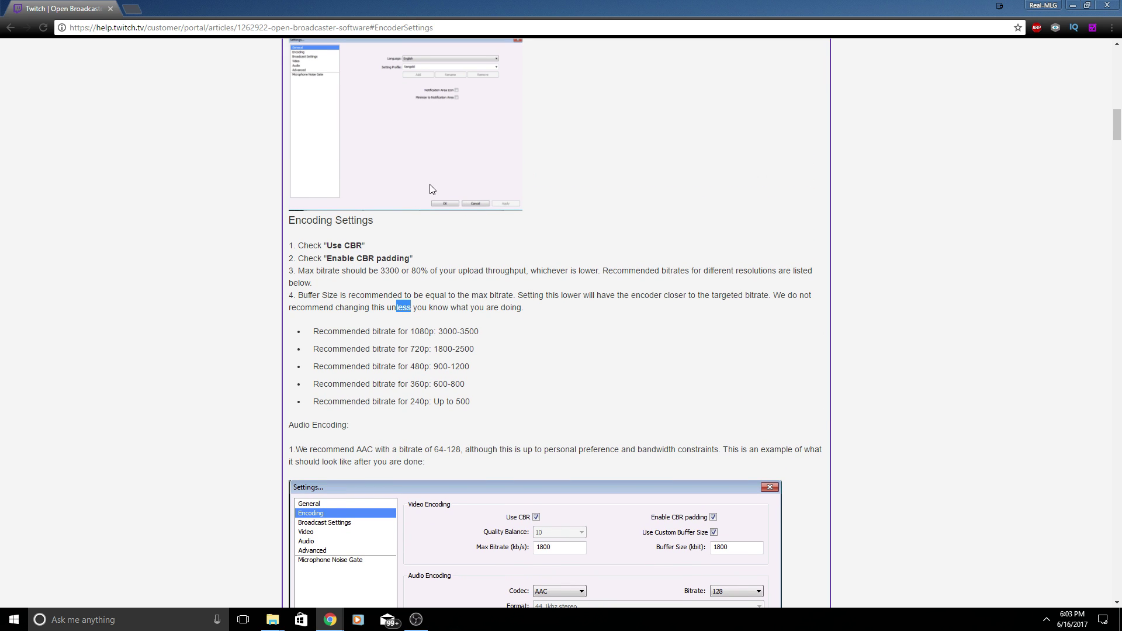
{"action": "scroll", "coordinate": [535, 393], "scroll_direction": "down", "scroll_amount": 1}
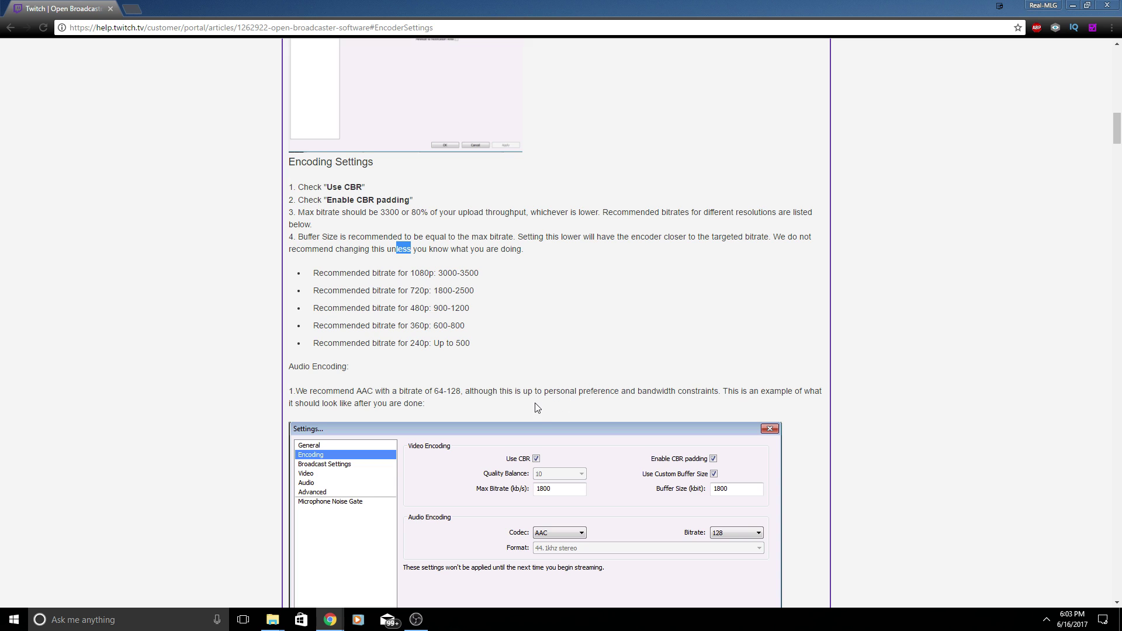
{"action": "scroll", "coordinate": [540, 407], "scroll_direction": "up", "scroll_amount": 2}
{"action": "scroll", "coordinate": [455, 353], "scroll_direction": "up", "scroll_amount": 1}
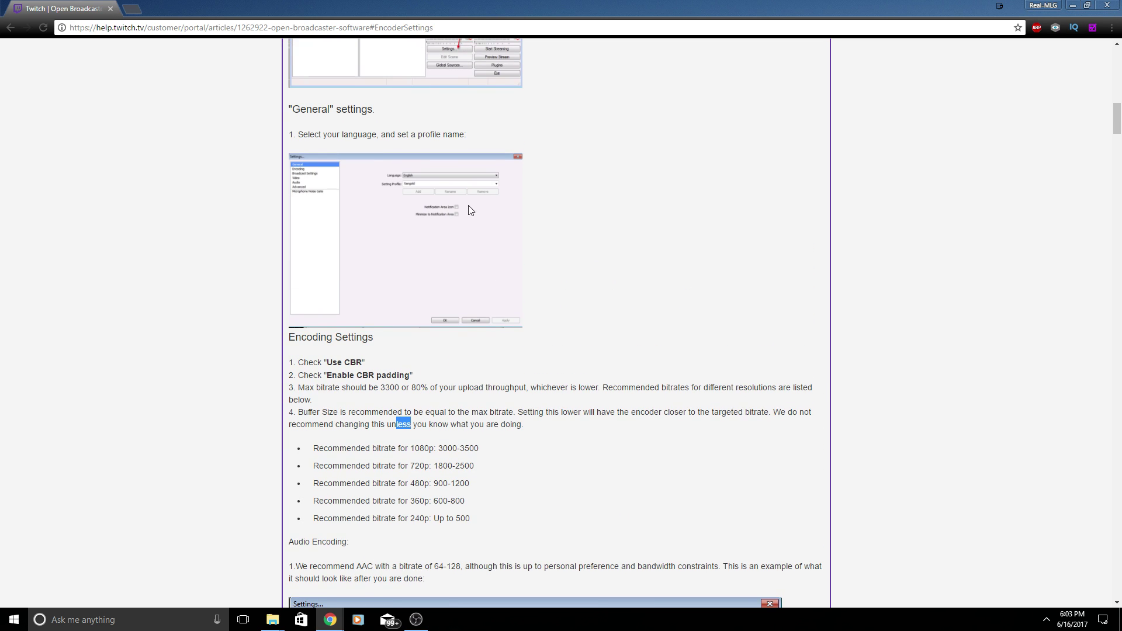
{"action": "left_click", "coordinate": [354, 462]}
{"action": "scroll", "coordinate": [283, 218], "scroll_direction": "up", "scroll_amount": 5}
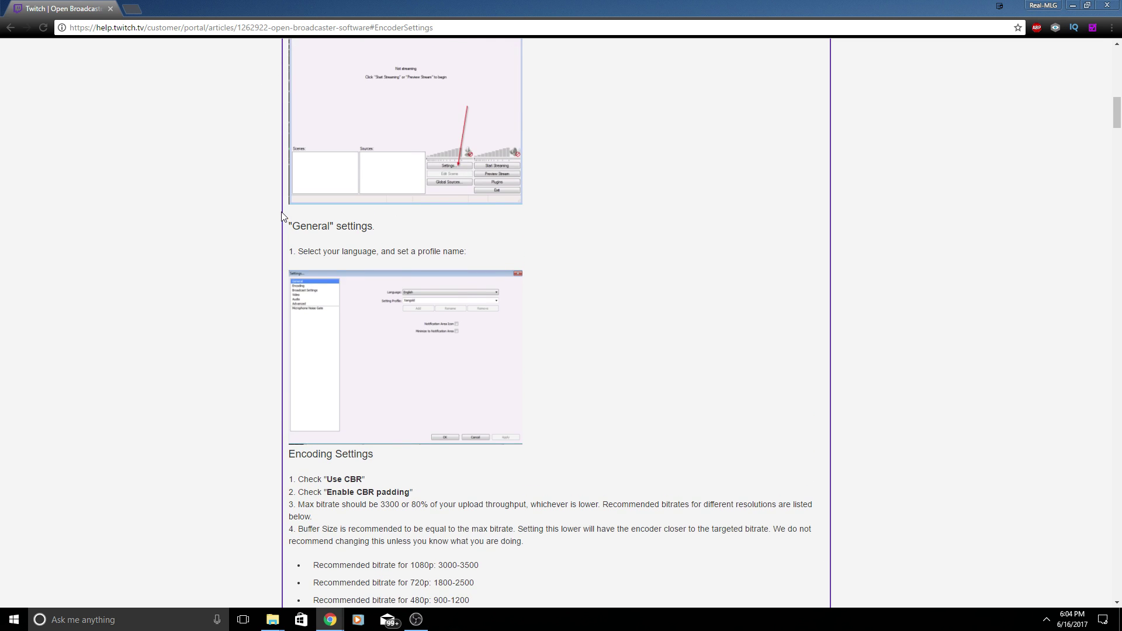
{"action": "scroll", "coordinate": [280, 215], "scroll_direction": "up", "scroll_amount": 8}
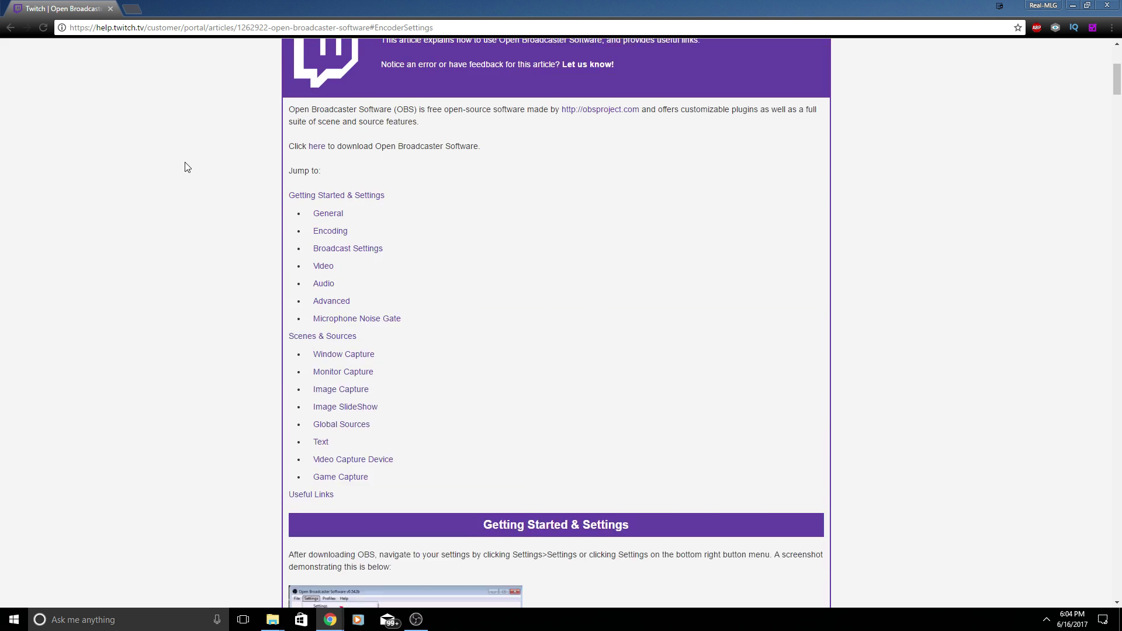
{"action": "scroll", "coordinate": [187, 170], "scroll_direction": "down", "scroll_amount": 20}
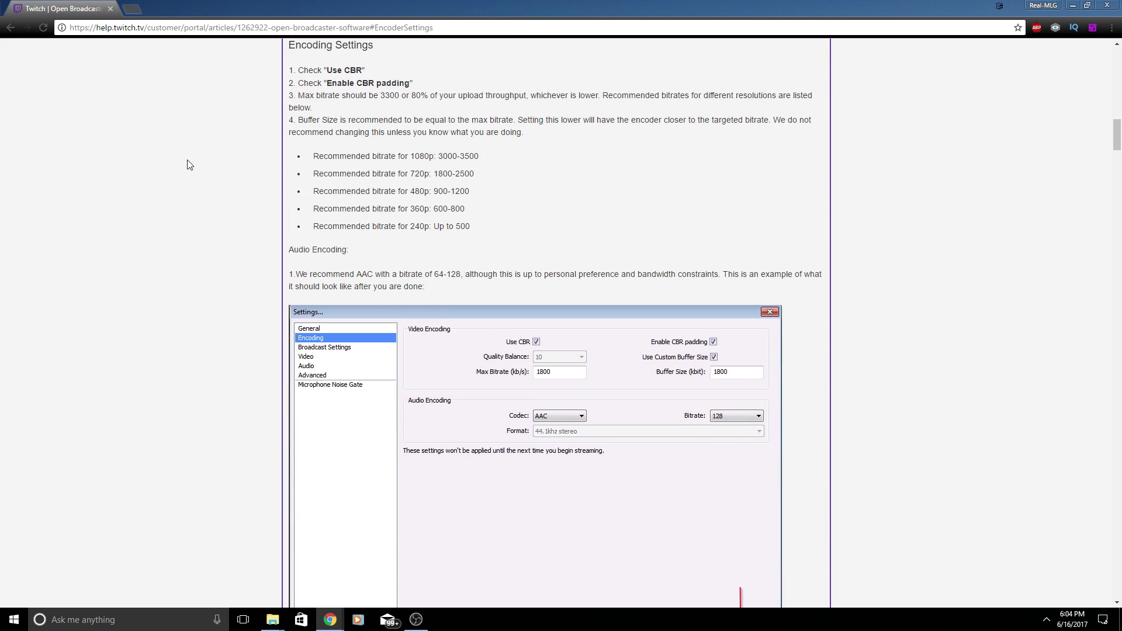
{"action": "scroll", "coordinate": [195, 175], "scroll_direction": "down", "scroll_amount": 7}
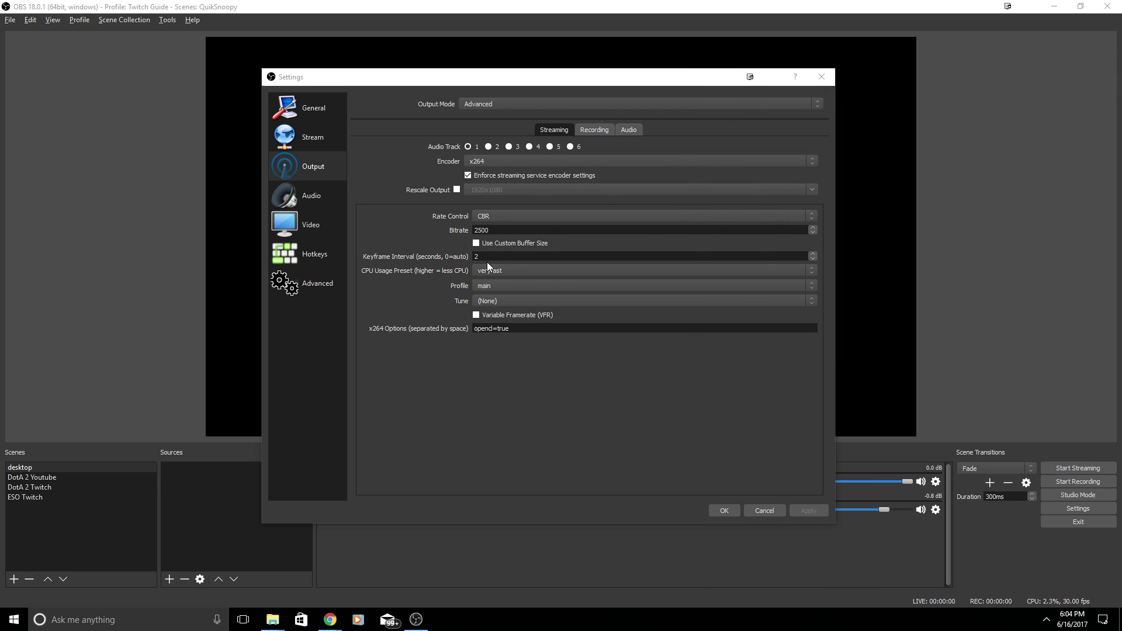
Keep the streaming encoder at veryfast CPU preset, main profile and tune (None)
{"action": "left_click", "coordinate": [501, 255]}
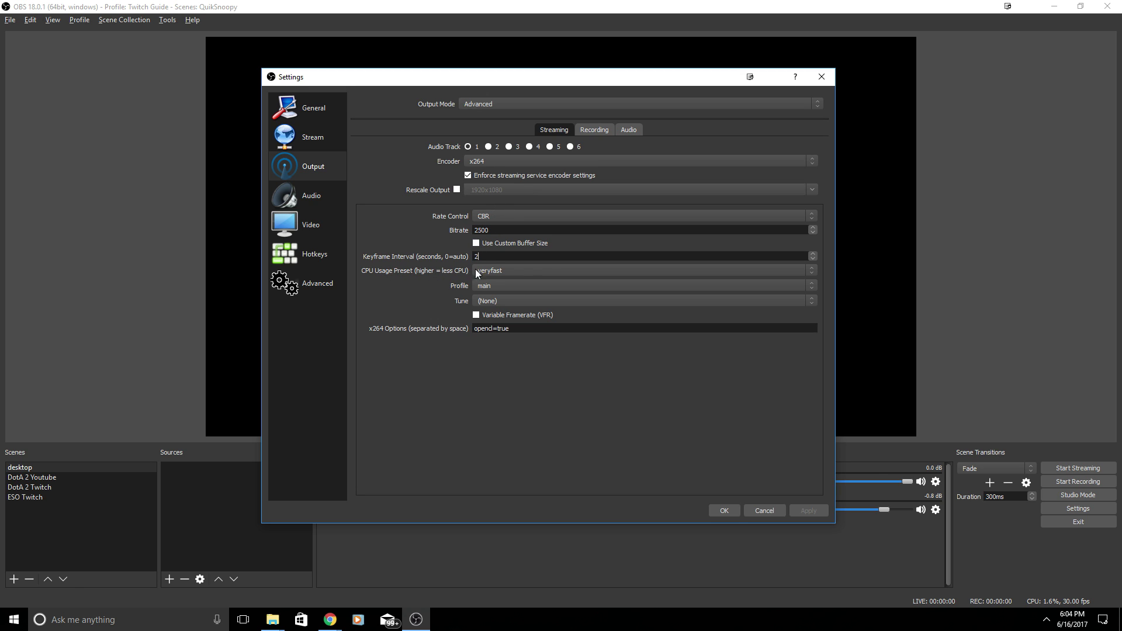
{"action": "left_click", "coordinate": [810, 271]}
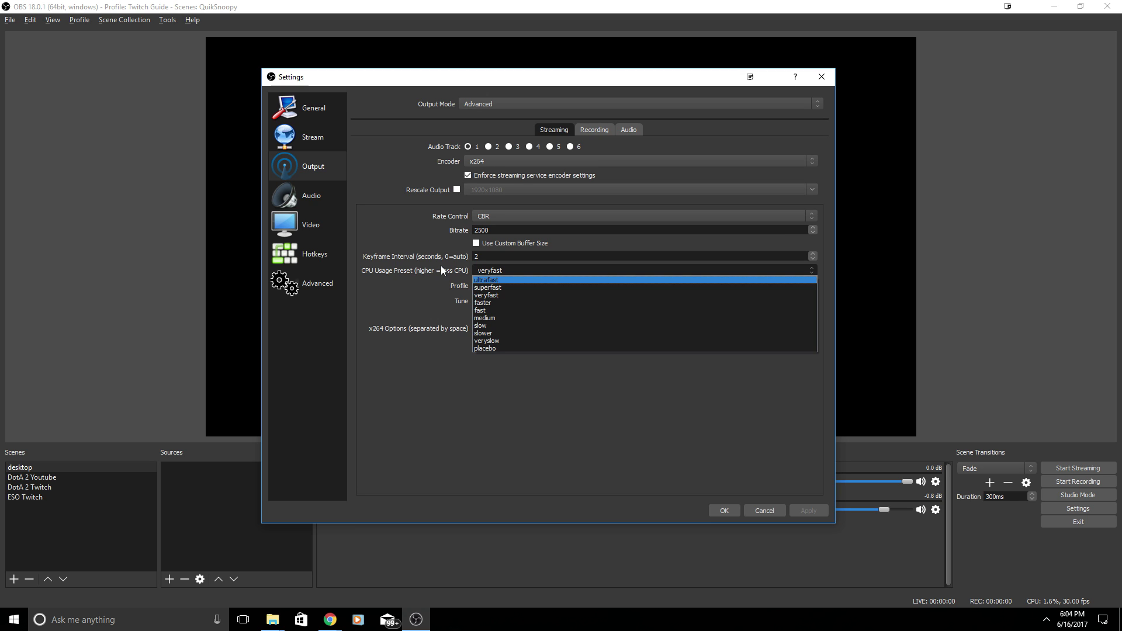
{"action": "left_click", "coordinate": [818, 268]}
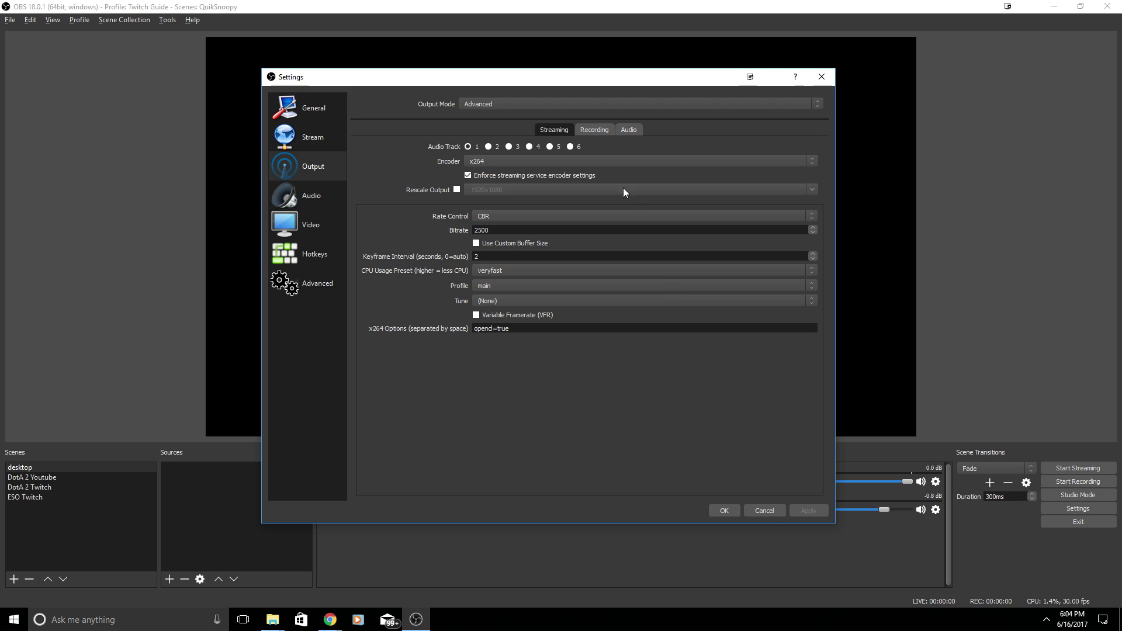
{"action": "left_click", "coordinate": [485, 284]}
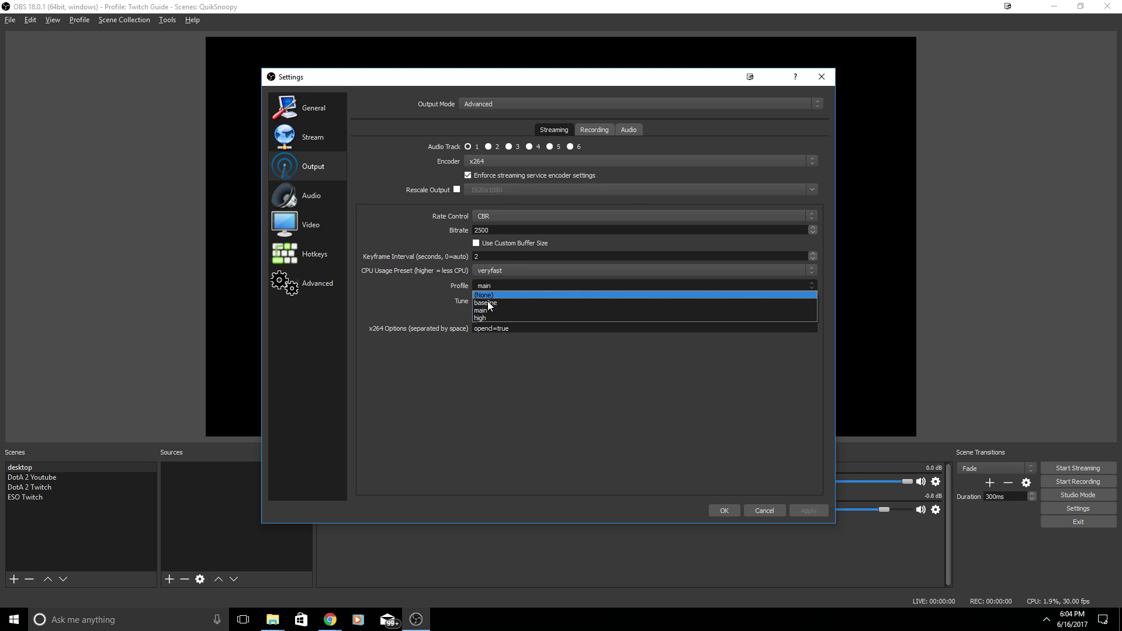
{"action": "left_click", "coordinate": [483, 311]}
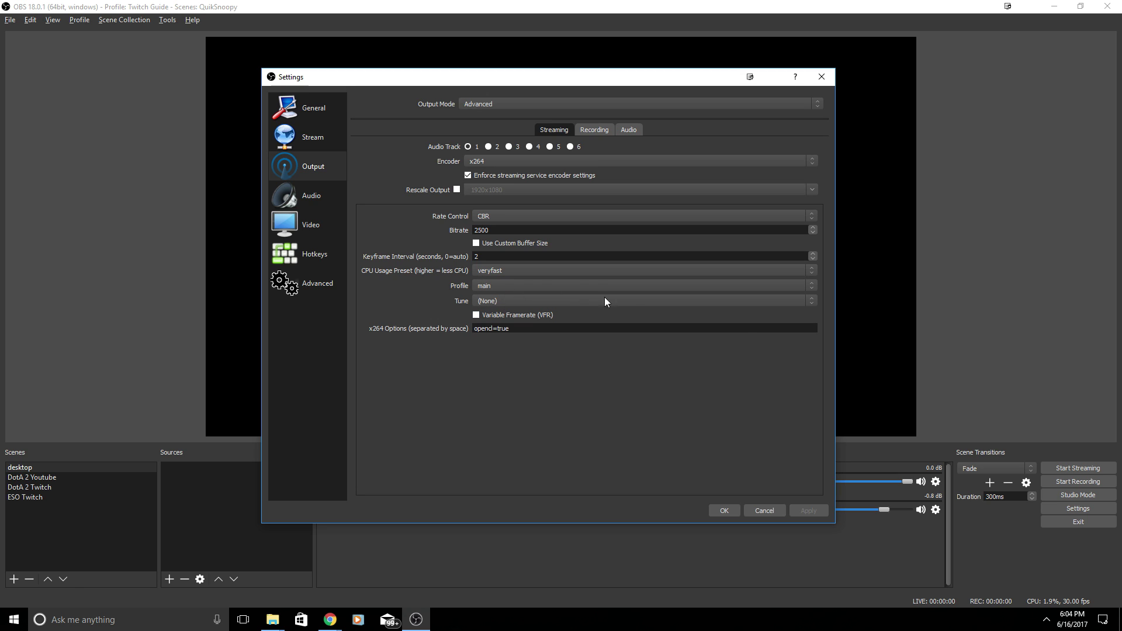
{"action": "left_click", "coordinate": [811, 302]}
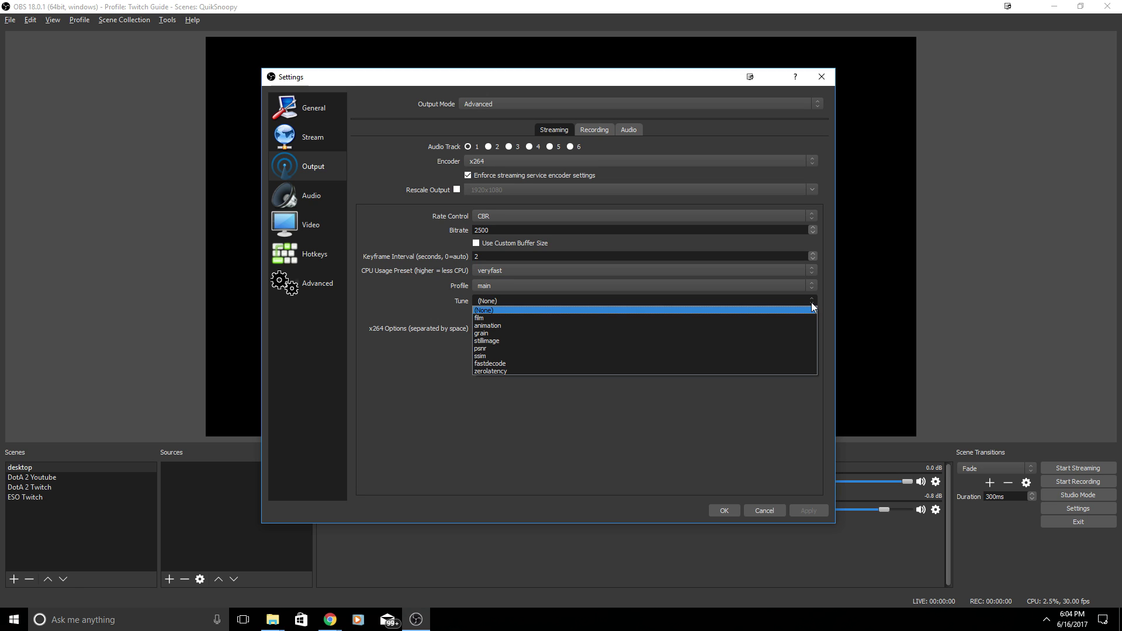
{"action": "left_click", "coordinate": [811, 303]}
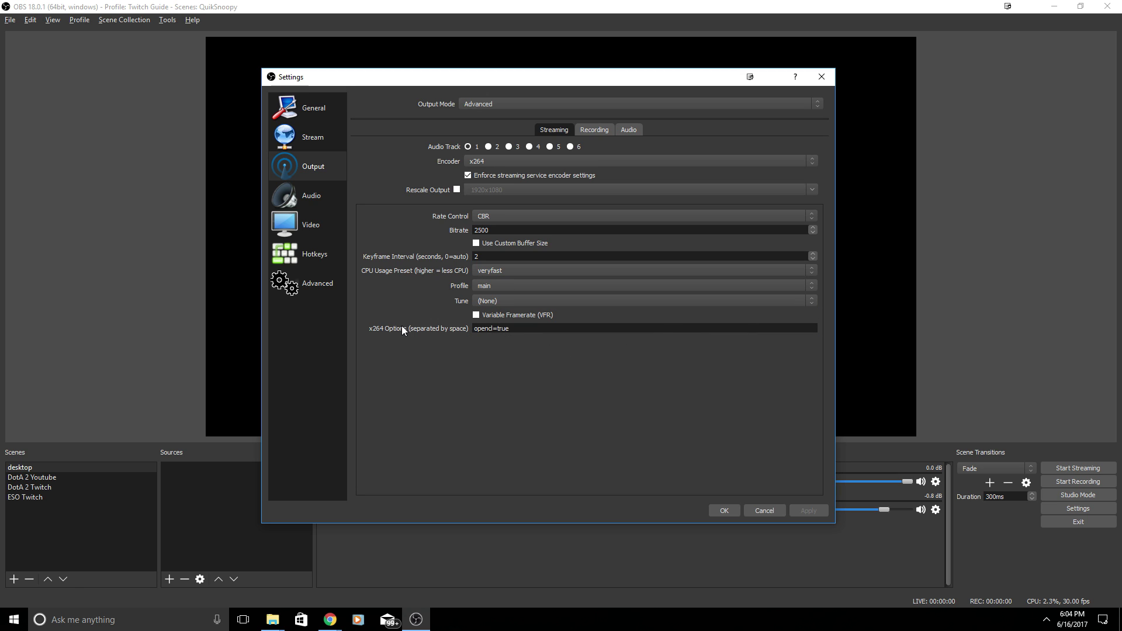
Inspect the 'opencl=true' entry in the x264 Options field without changing it
{"action": "left_click", "coordinate": [490, 328]}
{"action": "left_click_drag", "start_coordinate": [520, 330], "coordinate": [474, 329]}
{"action": "left_click", "coordinate": [552, 330]}
{"action": "key", "text": "ctrl+a"}
{"action": "left_click", "coordinate": [532, 330]}
Review the Audio device settings, then switch to the Video settings page
{"action": "left_click", "coordinate": [298, 197]}
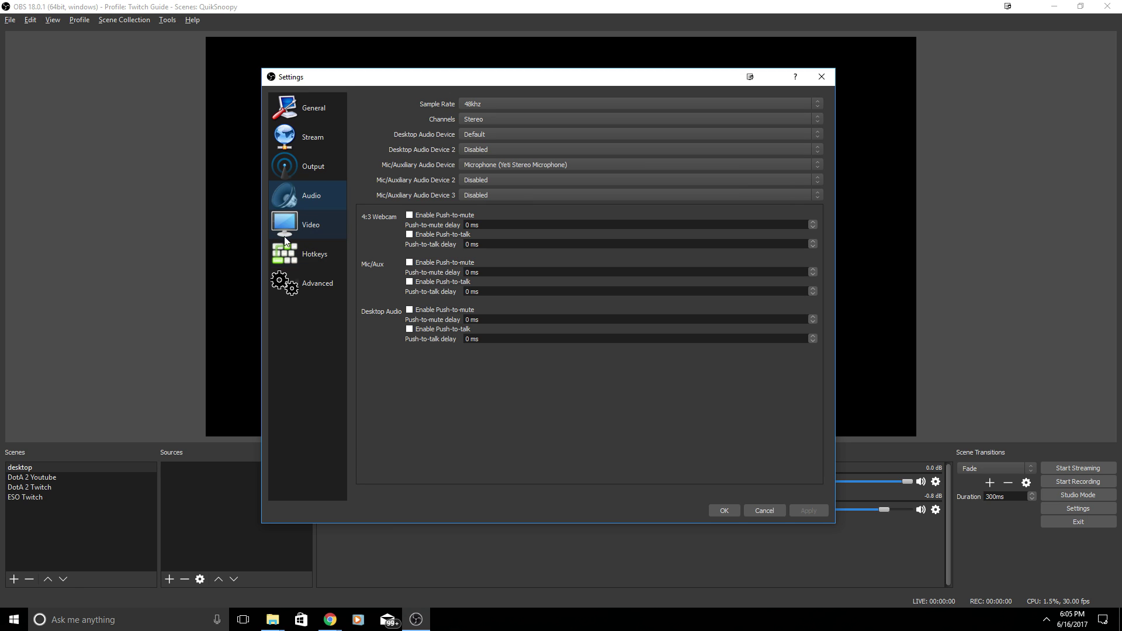
{"action": "left_click", "coordinate": [299, 224]}
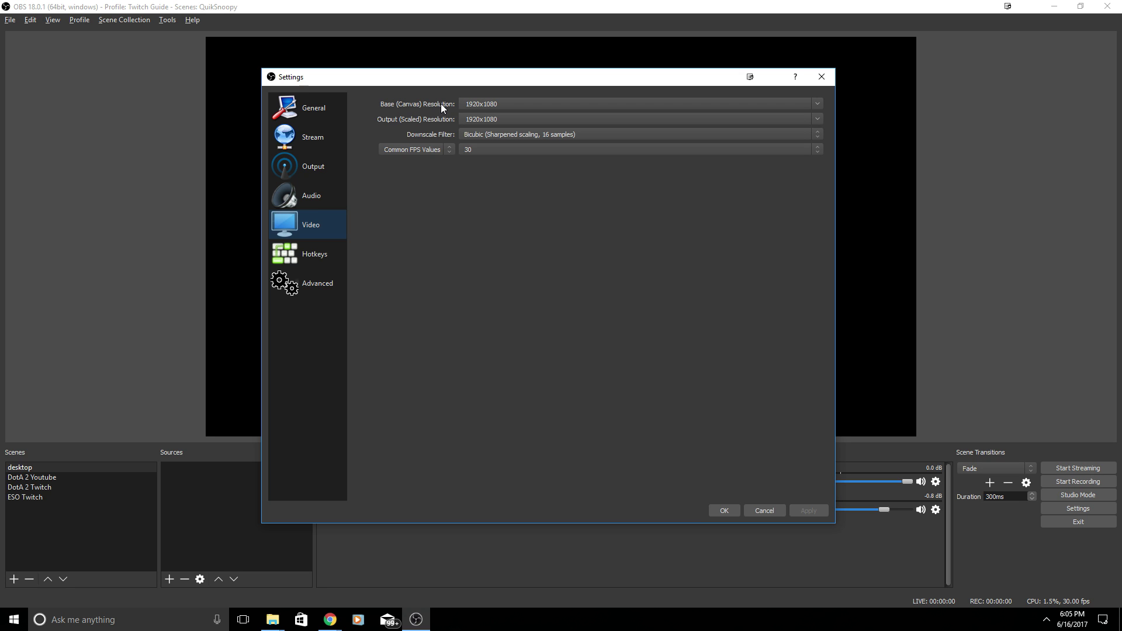
Keep the 1920x1080 base and 30 FPS, set 1280x720 output resolution, and apply
{"action": "left_click", "coordinate": [822, 105]}
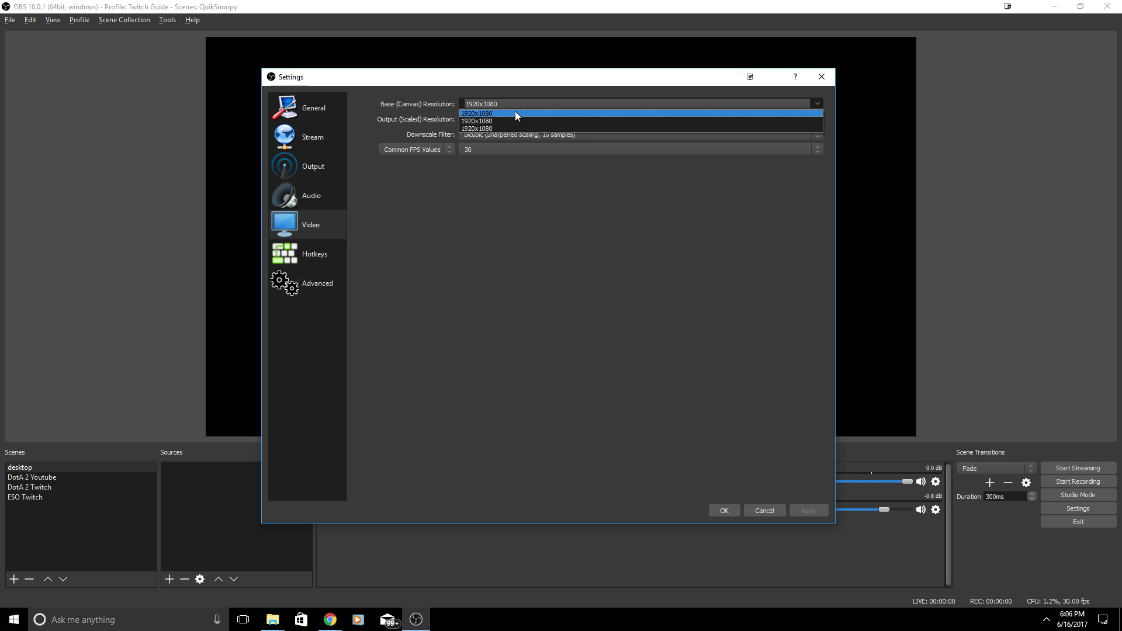
{"action": "left_click", "coordinate": [560, 100]}
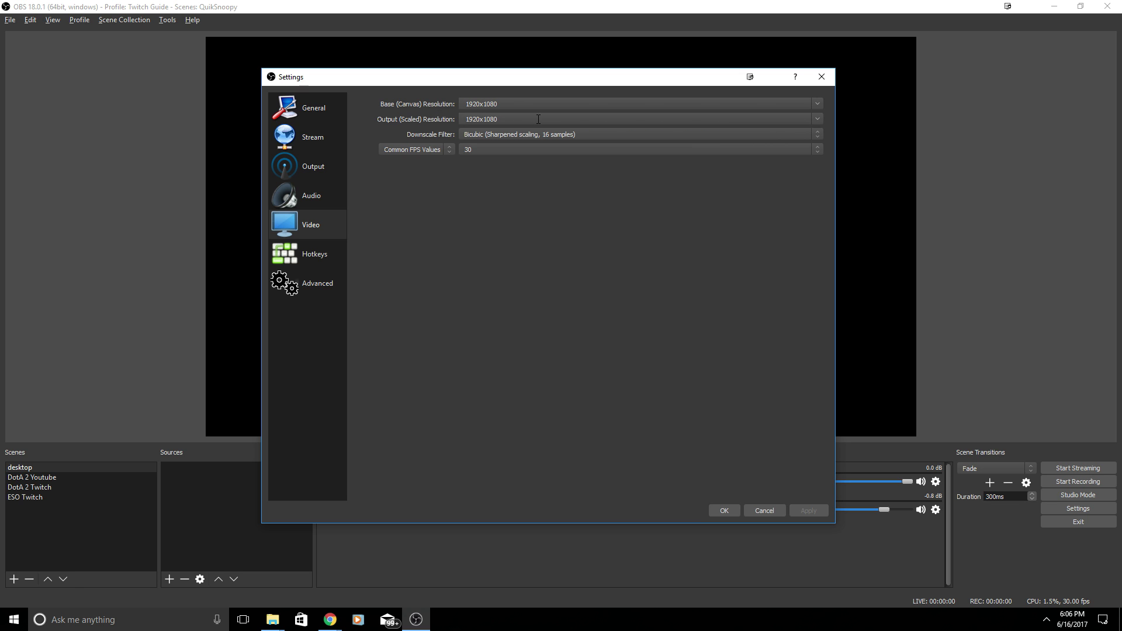
{"action": "left_click", "coordinate": [821, 119]}
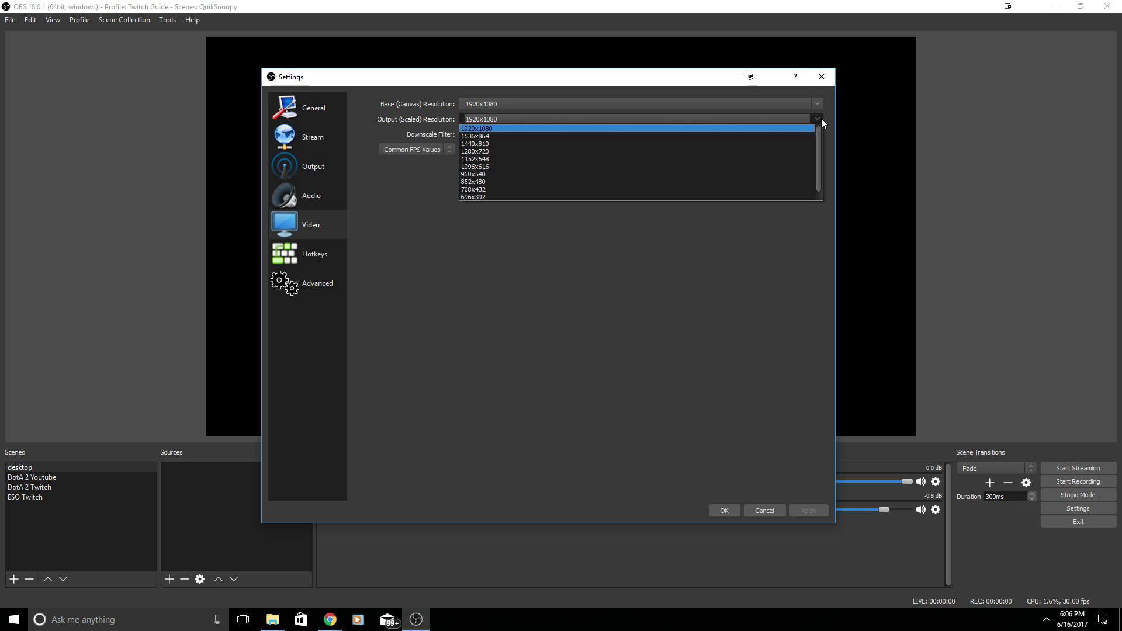
{"action": "left_click", "coordinate": [476, 151]}
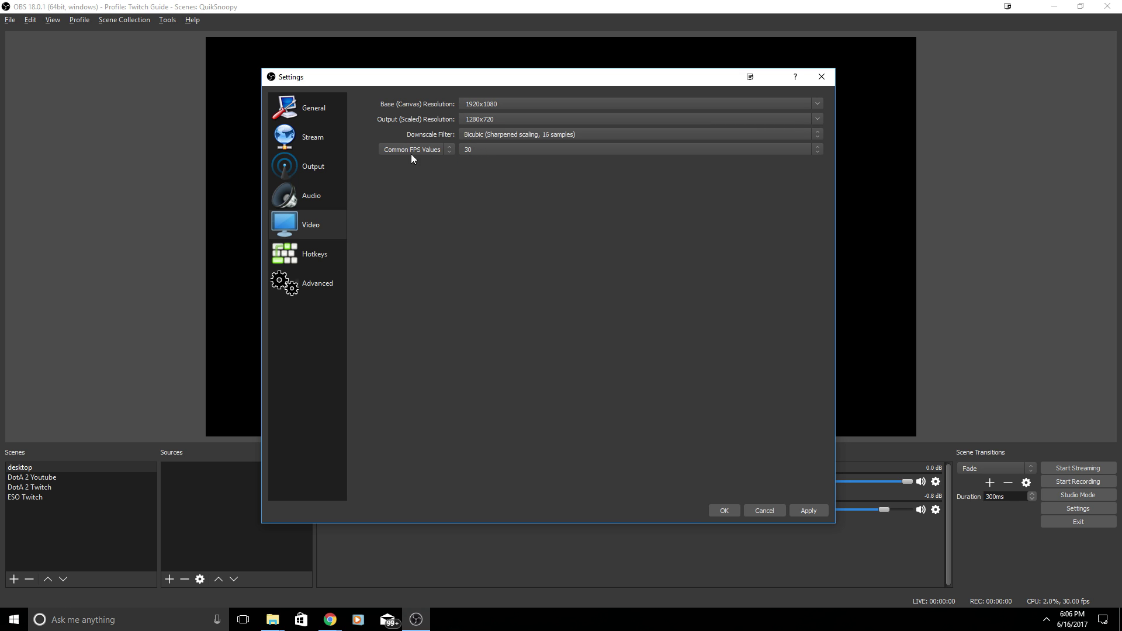
{"action": "left_click", "coordinate": [816, 151]}
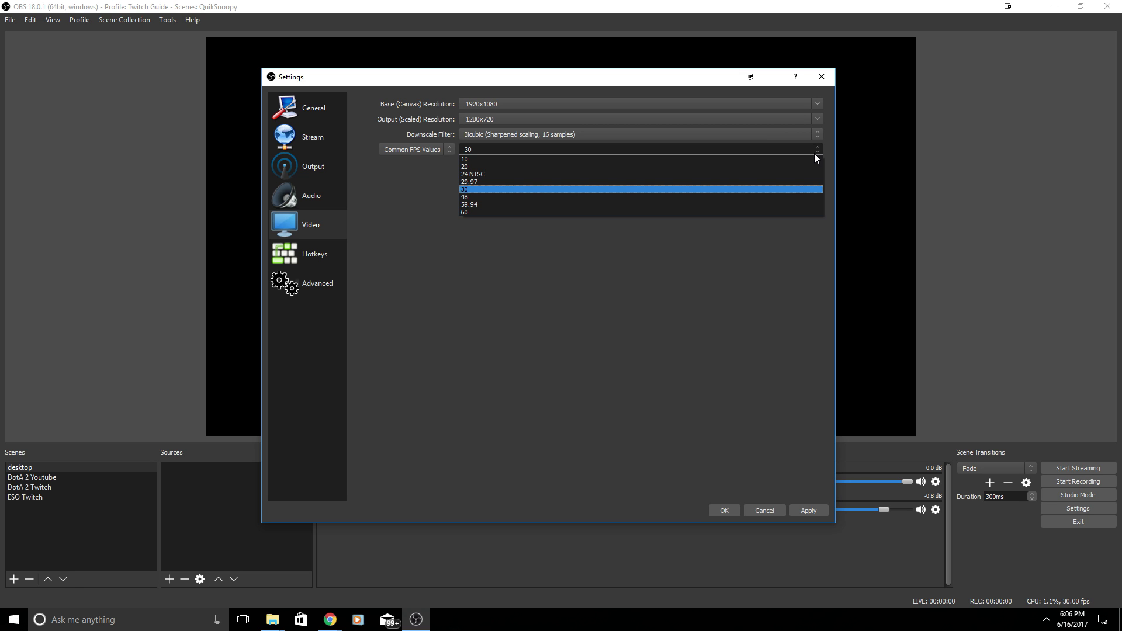
{"action": "left_click", "coordinate": [473, 189]}
{"action": "left_click", "coordinate": [809, 509]}
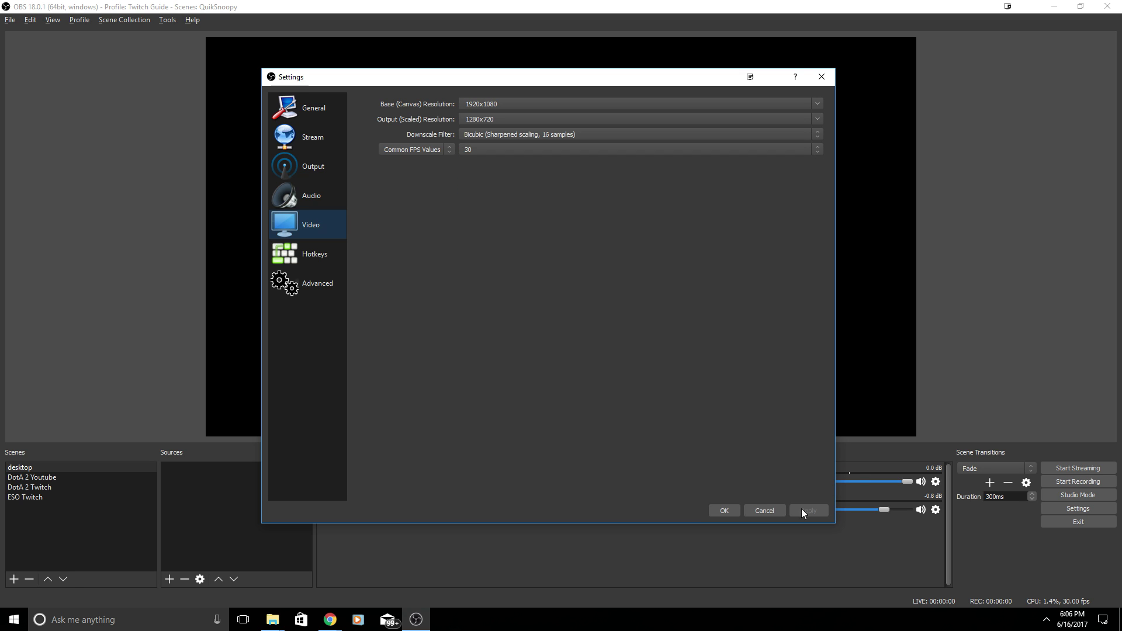
Review the hotkey list for streaming, scenes, sources and audio, then view the Advanced settings page
{"action": "left_click", "coordinate": [315, 255]}
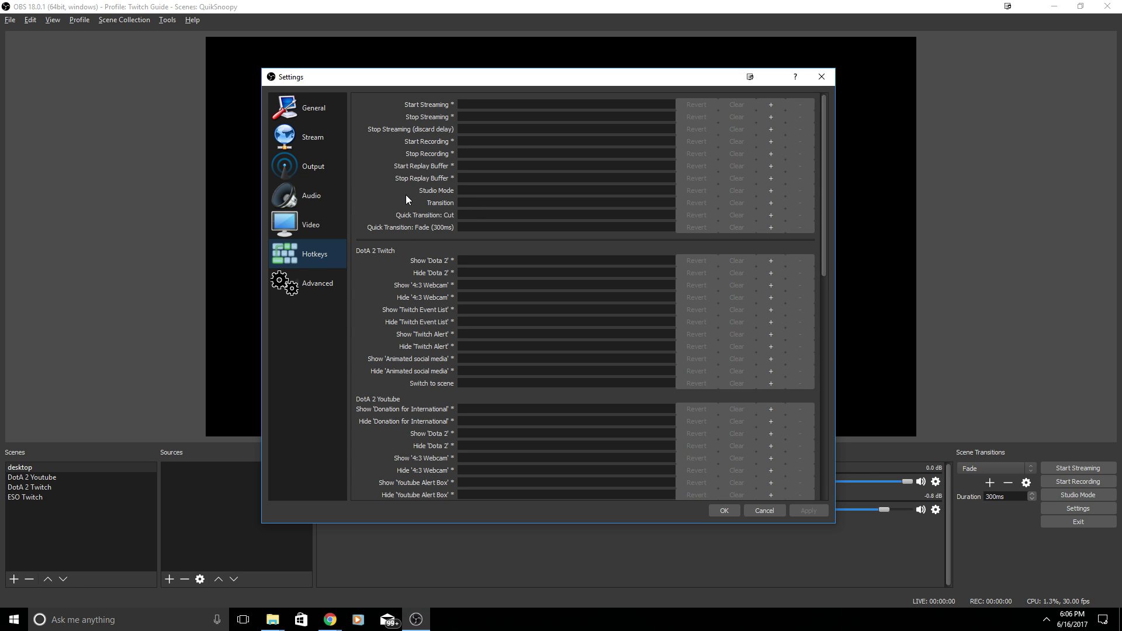
{"action": "scroll", "coordinate": [534, 271], "scroll_direction": "down", "scroll_amount": 7}
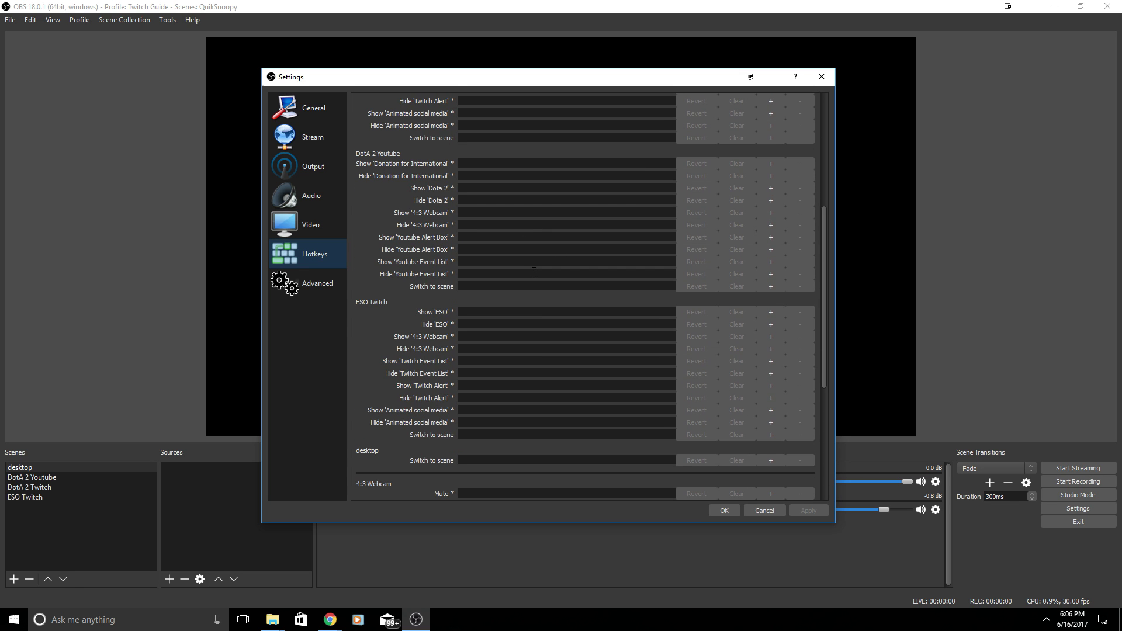
{"action": "scroll", "coordinate": [534, 272], "scroll_direction": "down", "scroll_amount": 8}
{"action": "scroll", "coordinate": [514, 185], "scroll_direction": "up", "scroll_amount": 15}
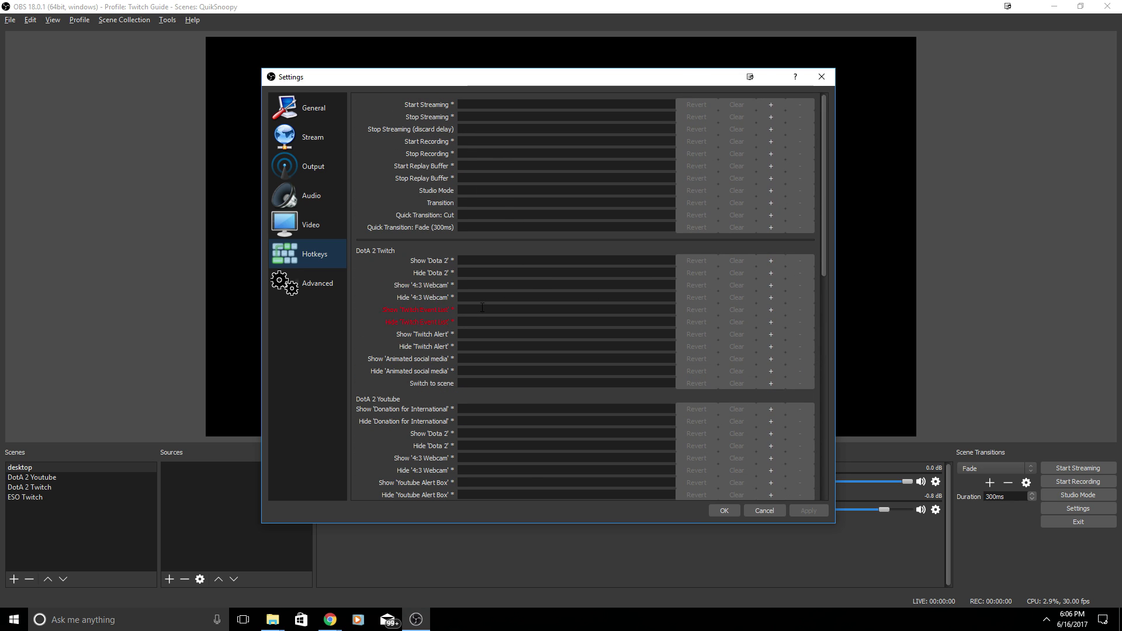
{"action": "scroll", "coordinate": [486, 390], "scroll_direction": "down", "scroll_amount": 8}
{"action": "scroll", "coordinate": [485, 390], "scroll_direction": "down", "scroll_amount": 5}
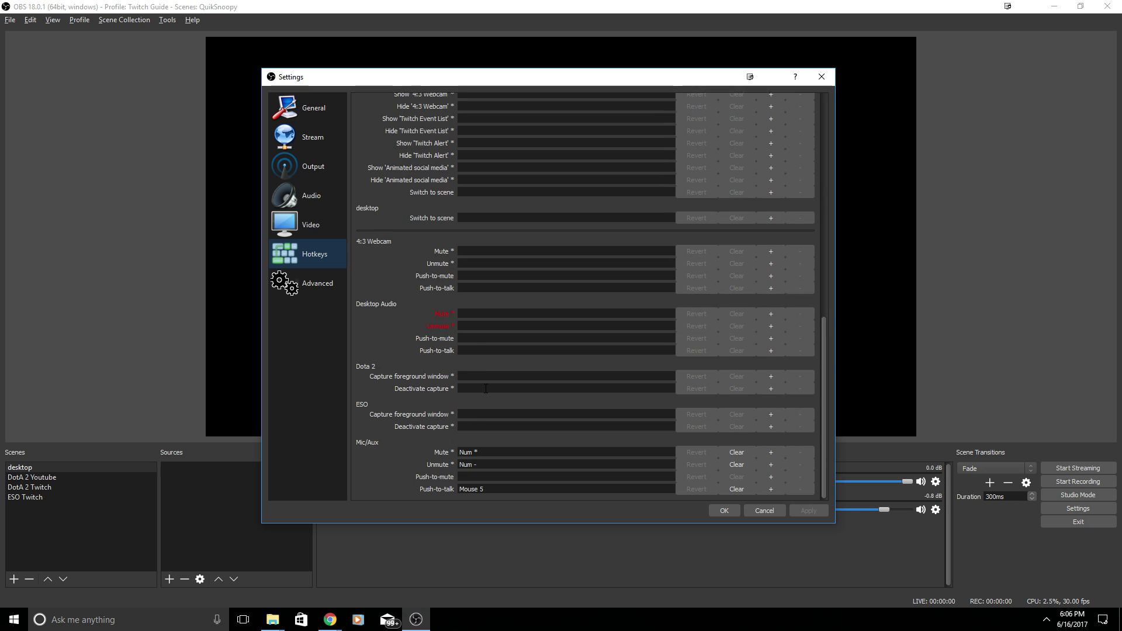
{"action": "left_click", "coordinate": [307, 287]}
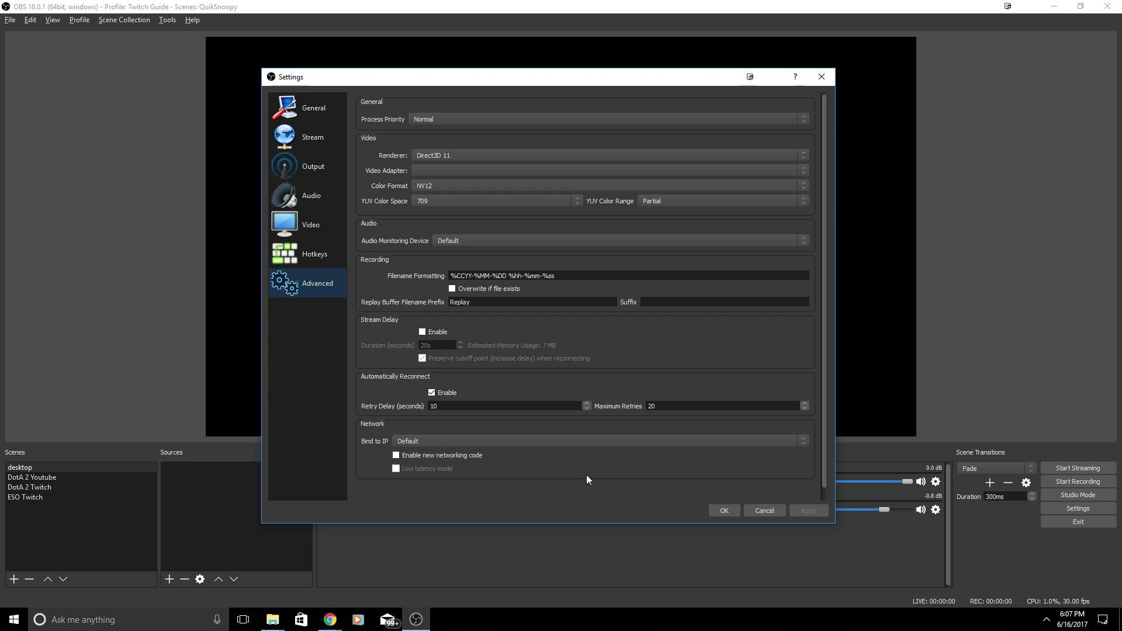
Recheck the Output settings, then save and close the Settings window
{"action": "left_click", "coordinate": [310, 165]}
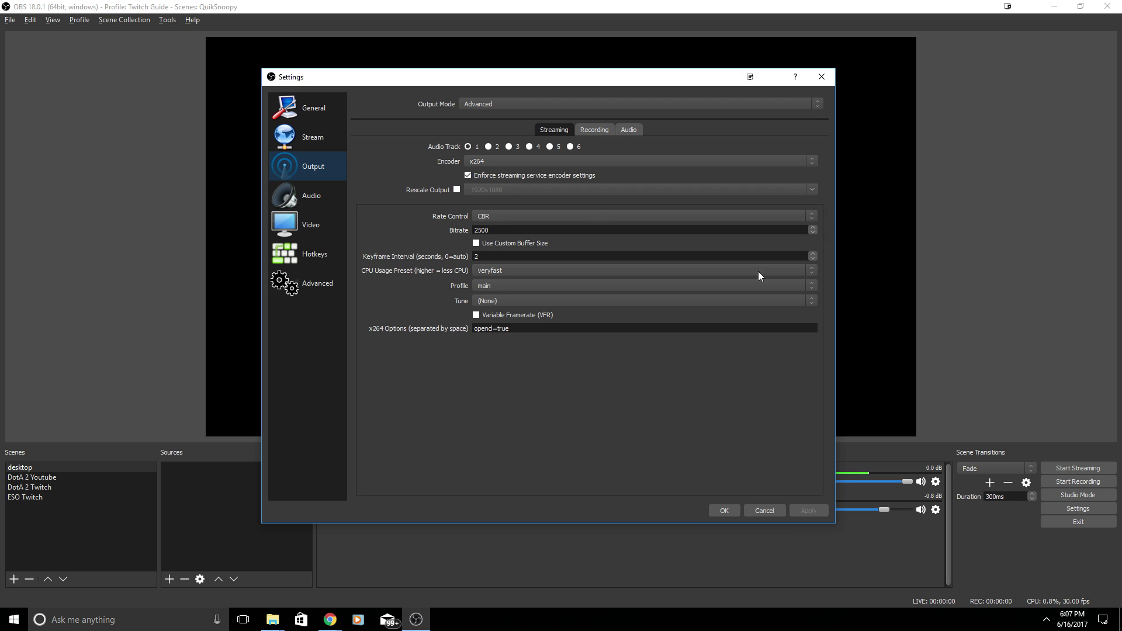
{"action": "left_click", "coordinate": [725, 511]}
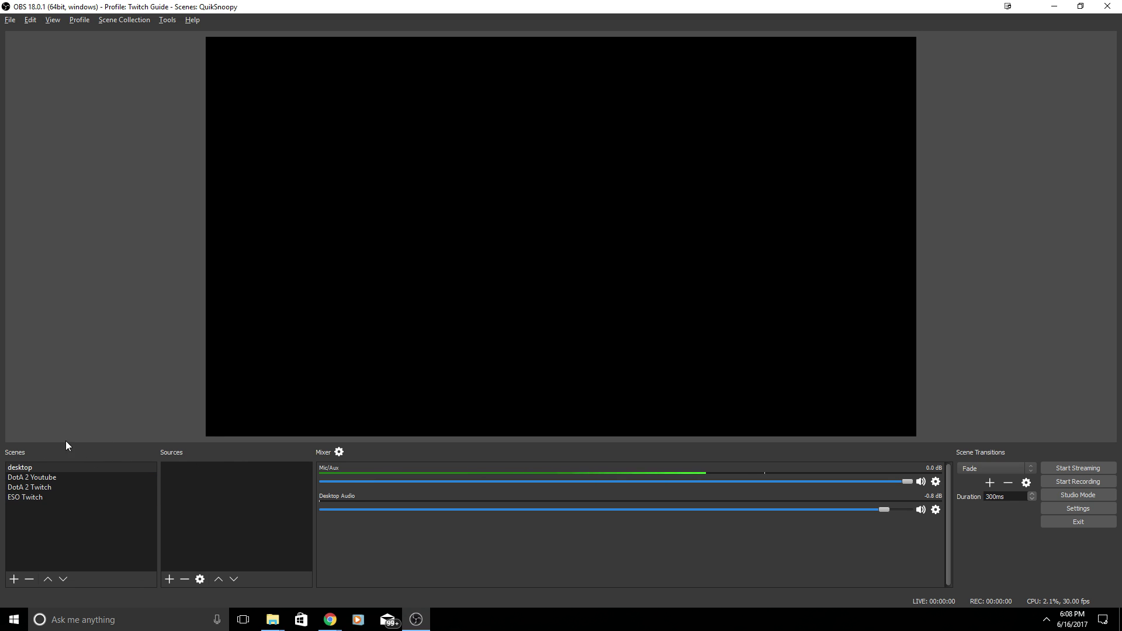
Bring up the Add Scene prompt with default name 'Scene 2', then cancel it
{"action": "right_click", "coordinate": [43, 537]}
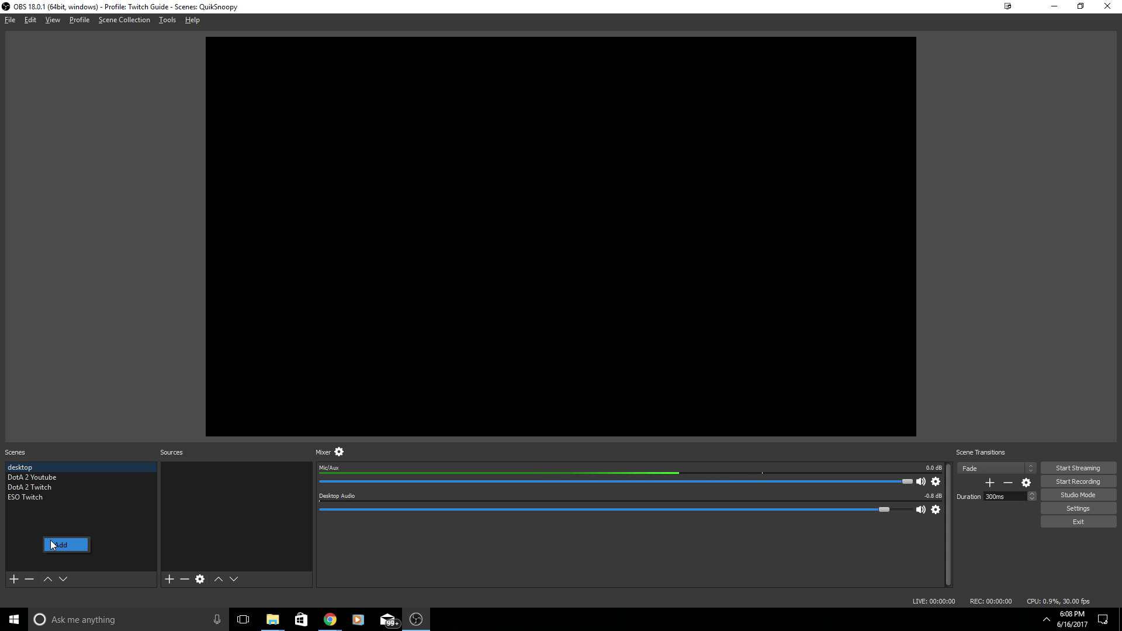
{"action": "left_click", "coordinate": [51, 544]}
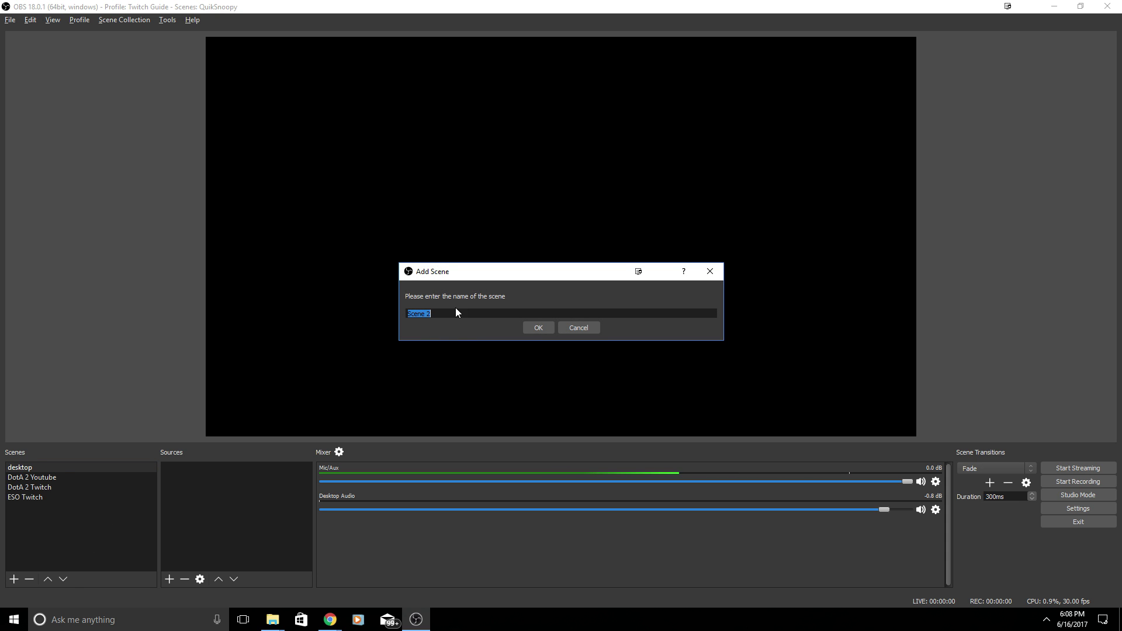
{"action": "left_click", "coordinate": [586, 326]}
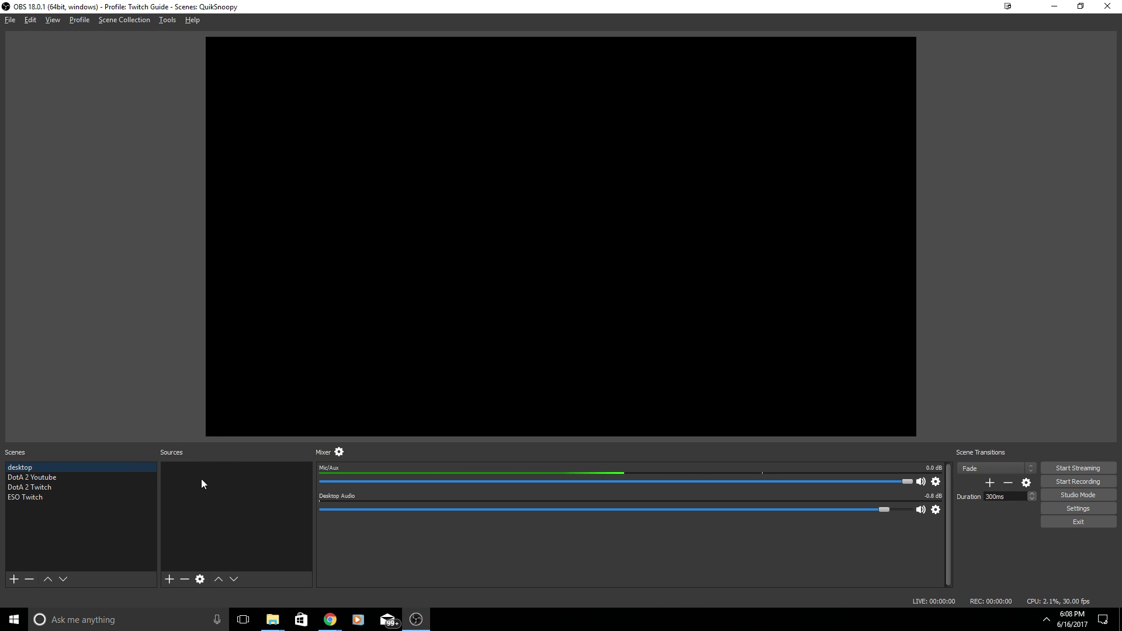
Start a Display Capture source from the Sources list, then abandon it without creating it
{"action": "right_click", "coordinate": [187, 469]}
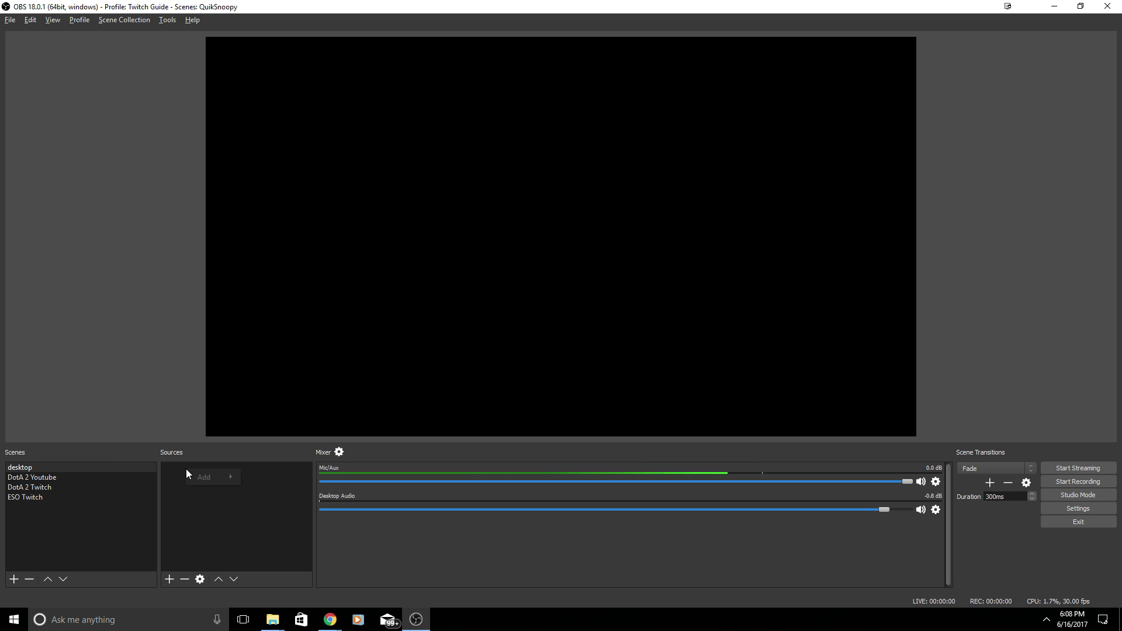
{"action": "mouse_move", "coordinate": [205, 477]}
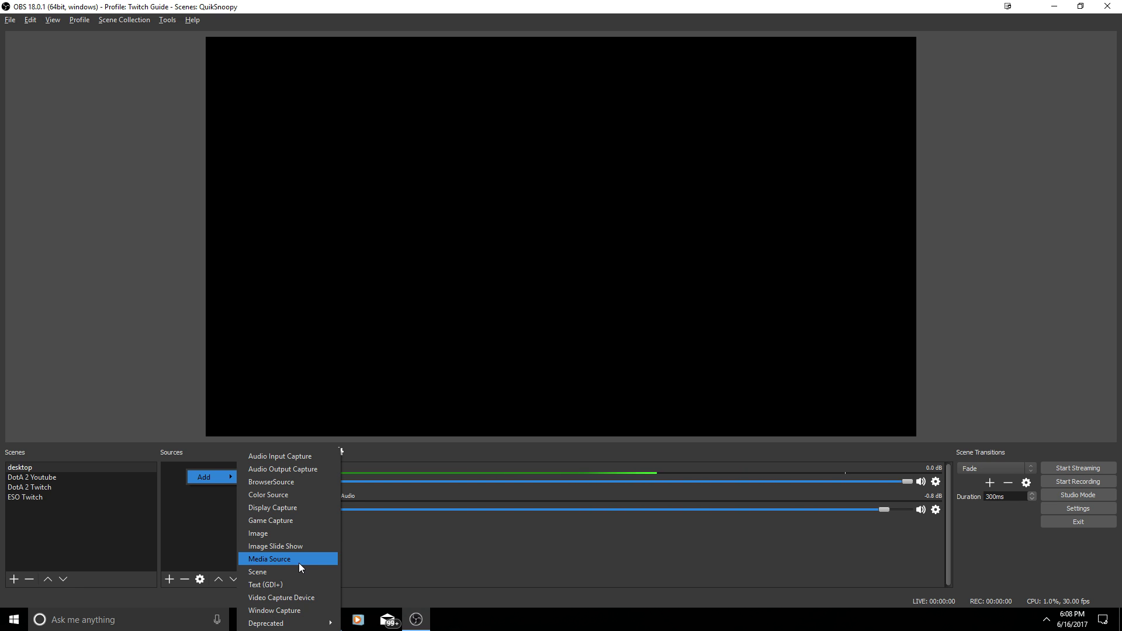
{"action": "left_click", "coordinate": [288, 501]}
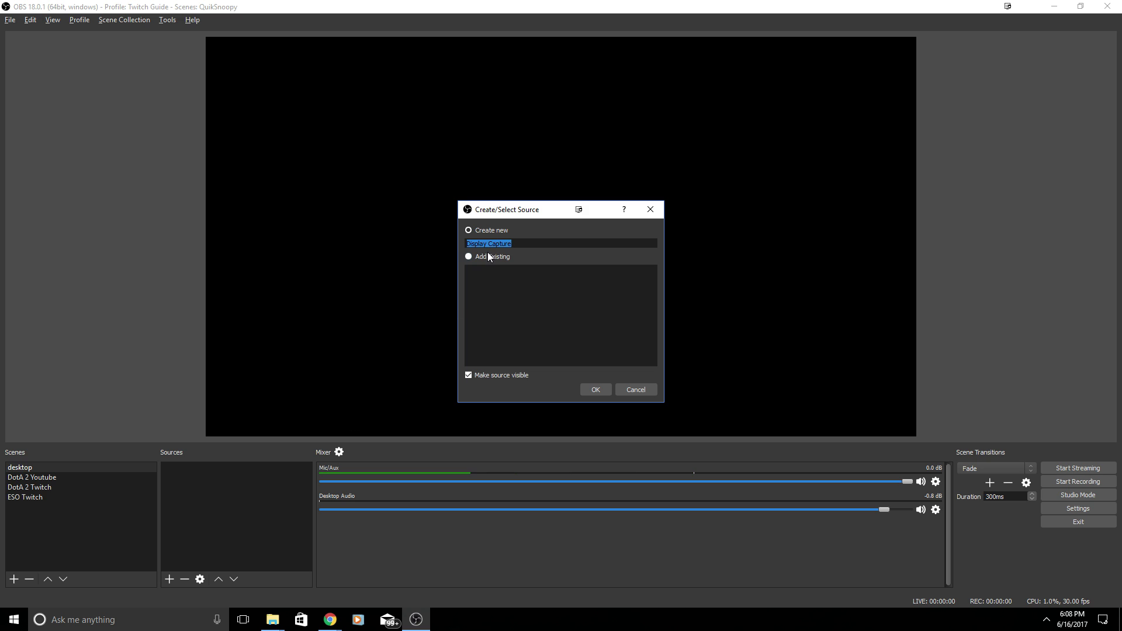
{"action": "left_click", "coordinate": [659, 208]}
Create a new Game Capture source named 'Minecraft'
{"action": "right_click", "coordinate": [239, 480]}
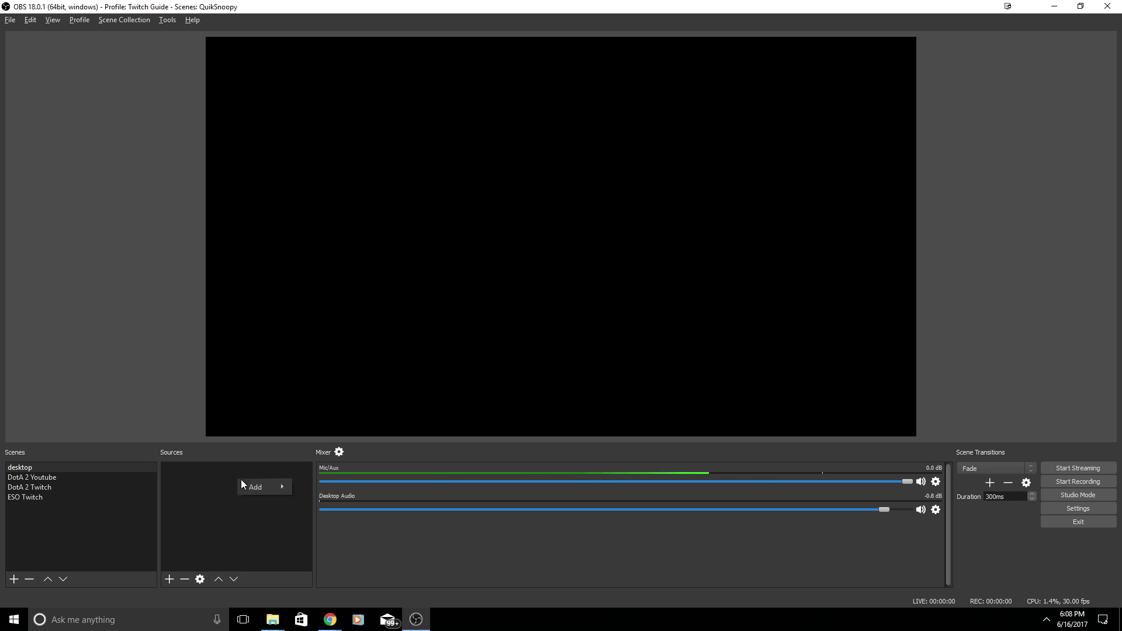
{"action": "mouse_move", "coordinate": [271, 489]}
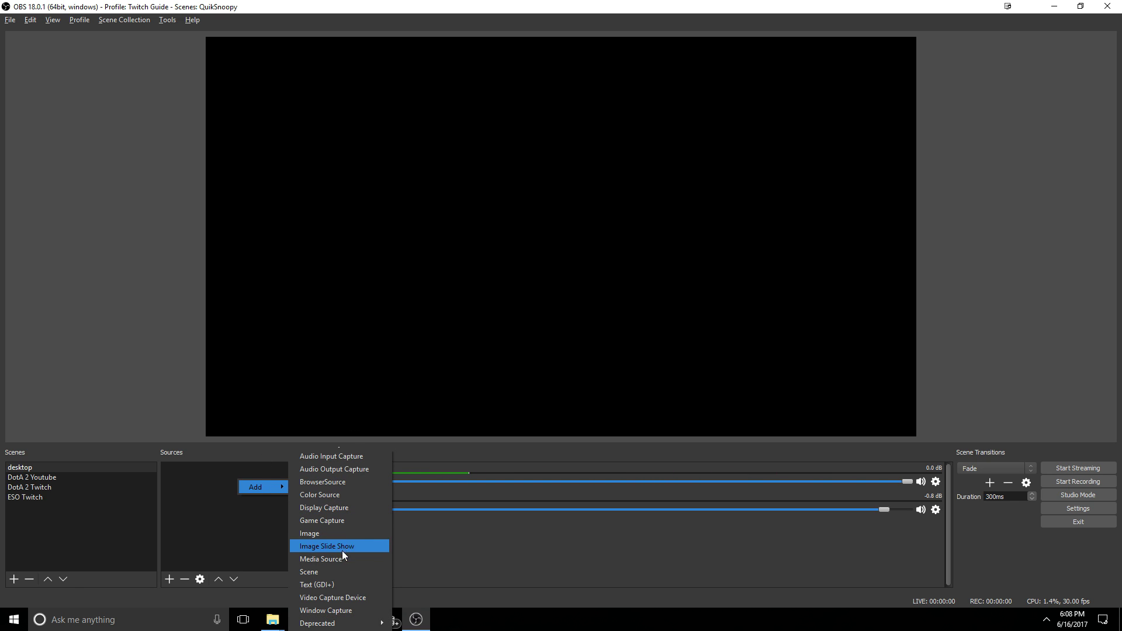
{"action": "left_click", "coordinate": [351, 518]}
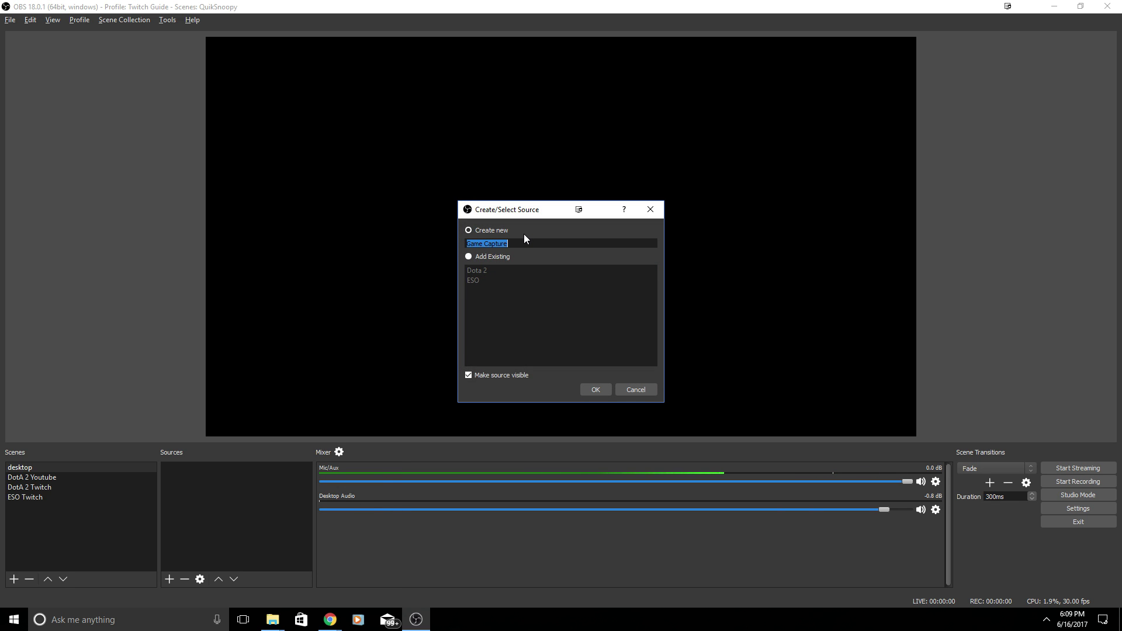
{"action": "type", "text": "Minecraft"}
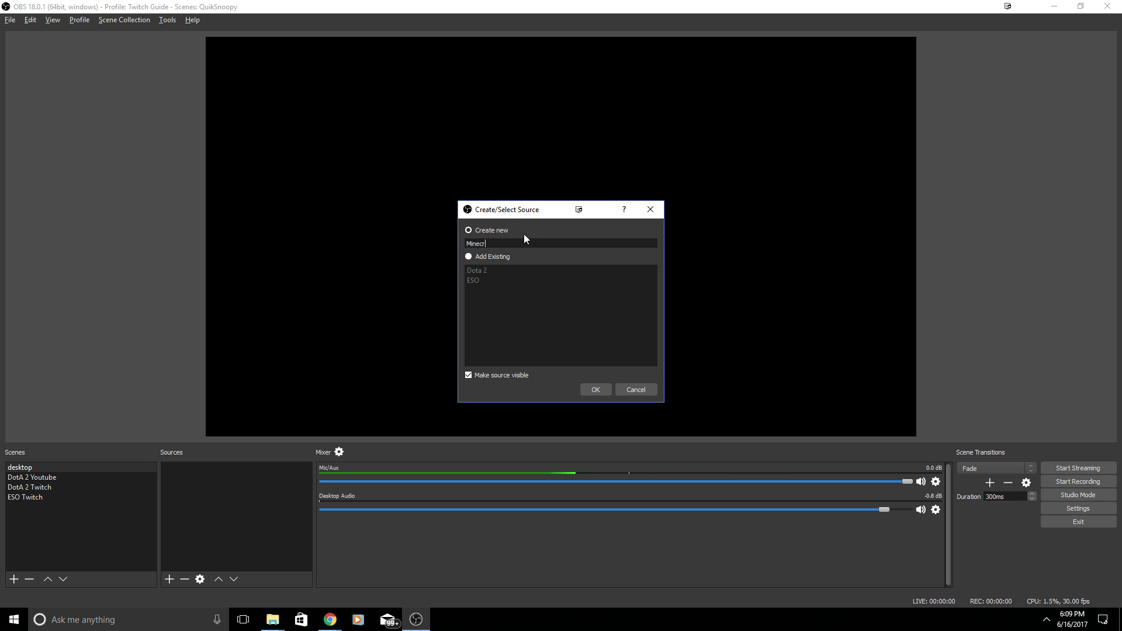
{"action": "left_click", "coordinate": [596, 389]}
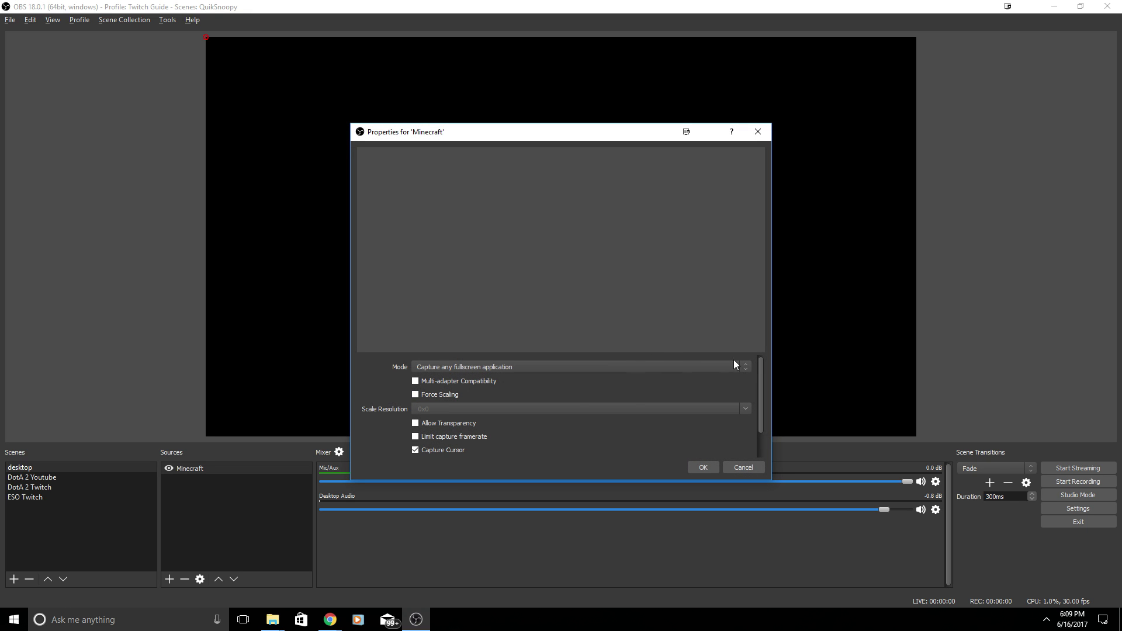
Set the capture Mode to 'Capture specific window'
{"action": "left_click", "coordinate": [746, 367]}
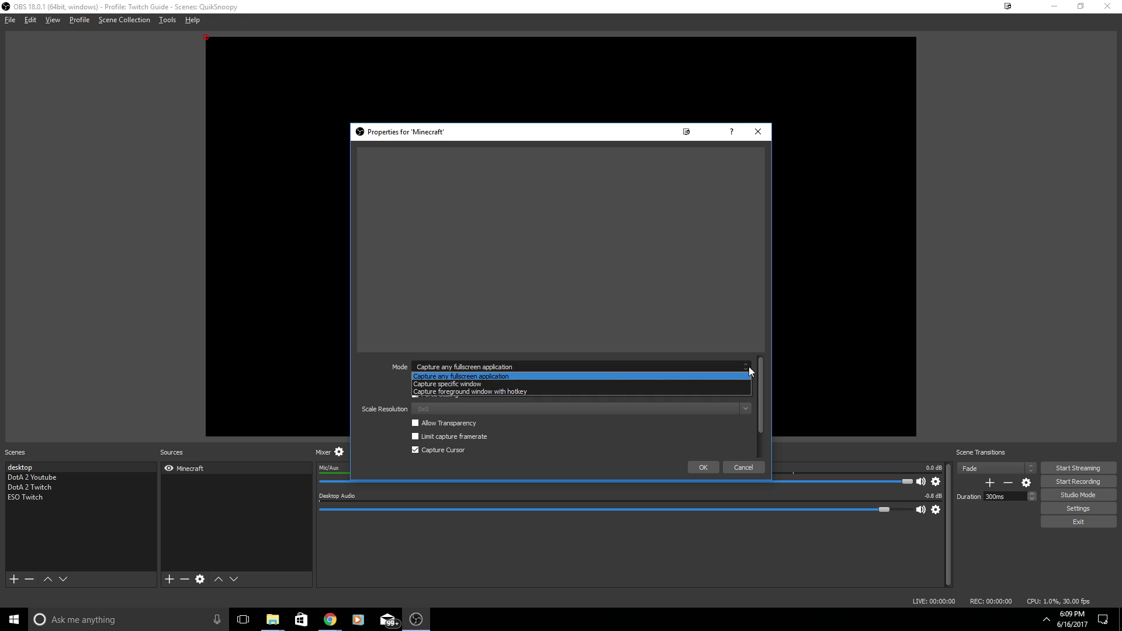
{"action": "left_click", "coordinate": [454, 384]}
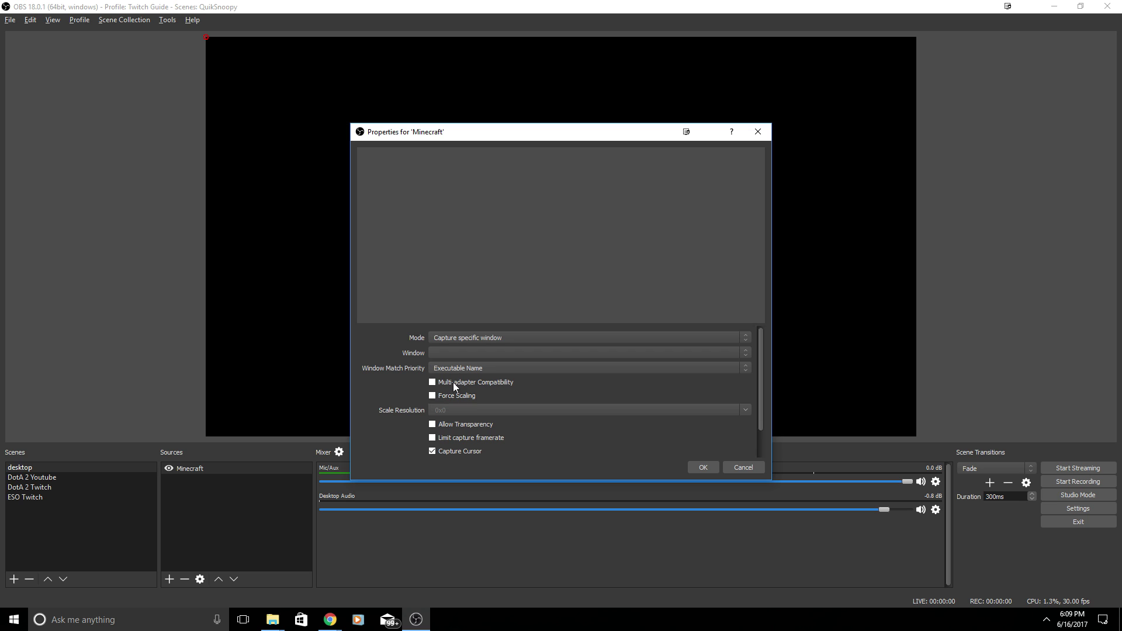
{"action": "left_click", "coordinate": [450, 354]}
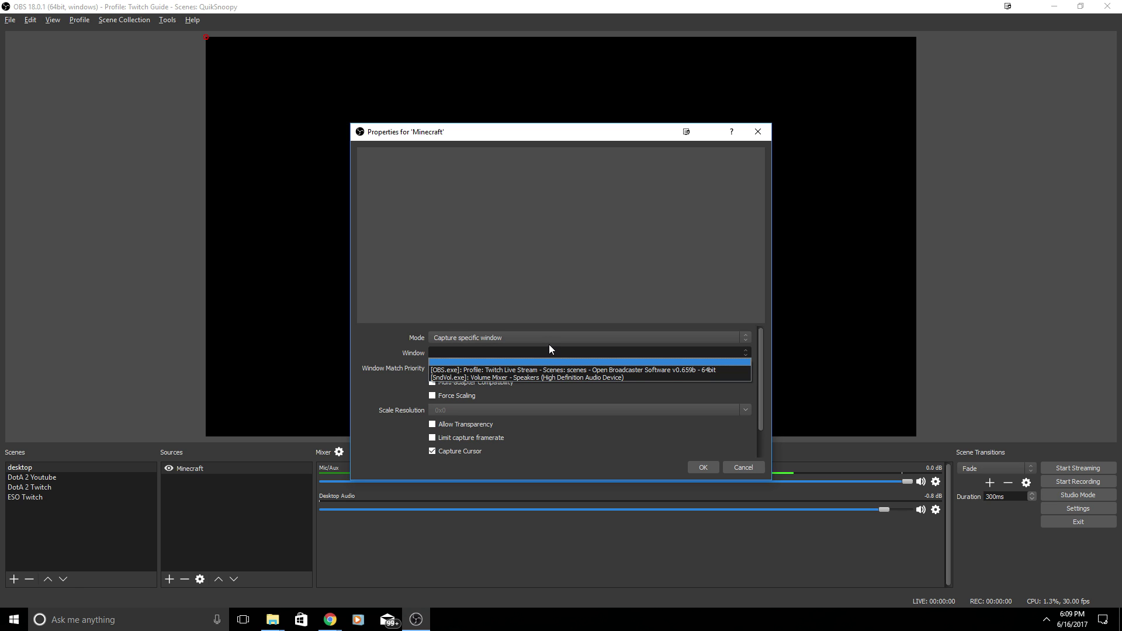
{"action": "left_click", "coordinate": [446, 358]}
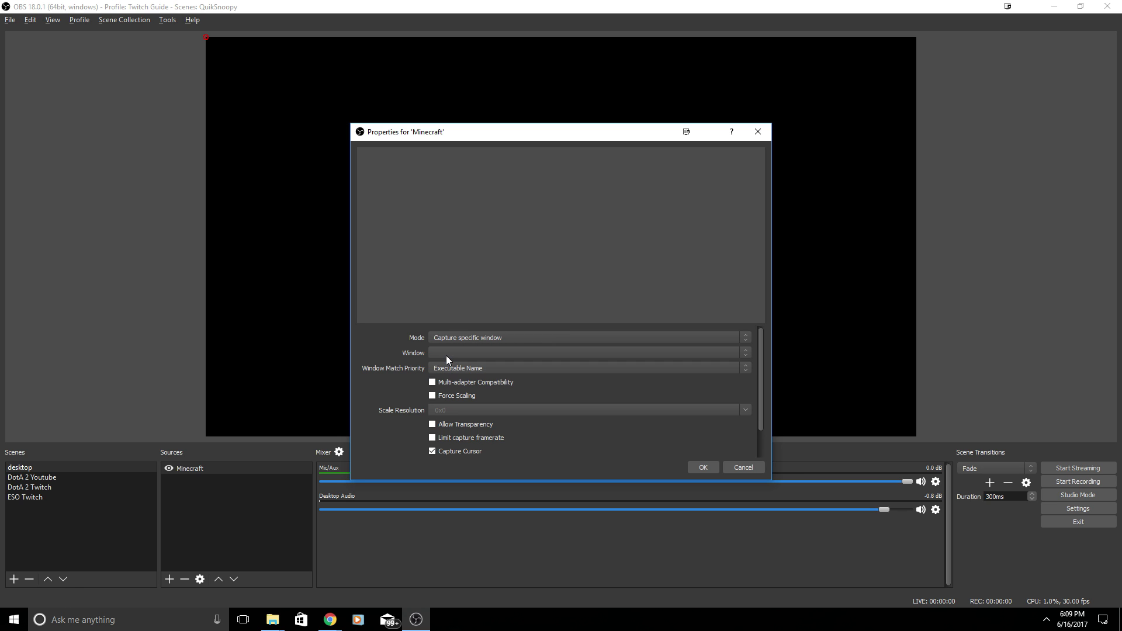
{"action": "left_click", "coordinate": [454, 339]}
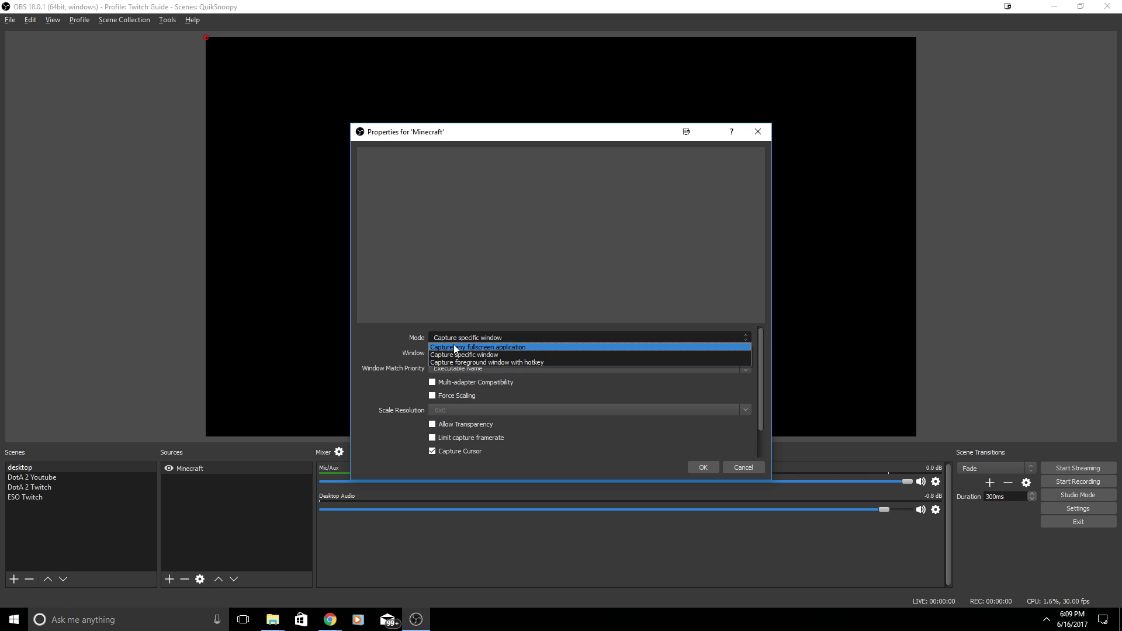
{"action": "left_click", "coordinate": [454, 348]}
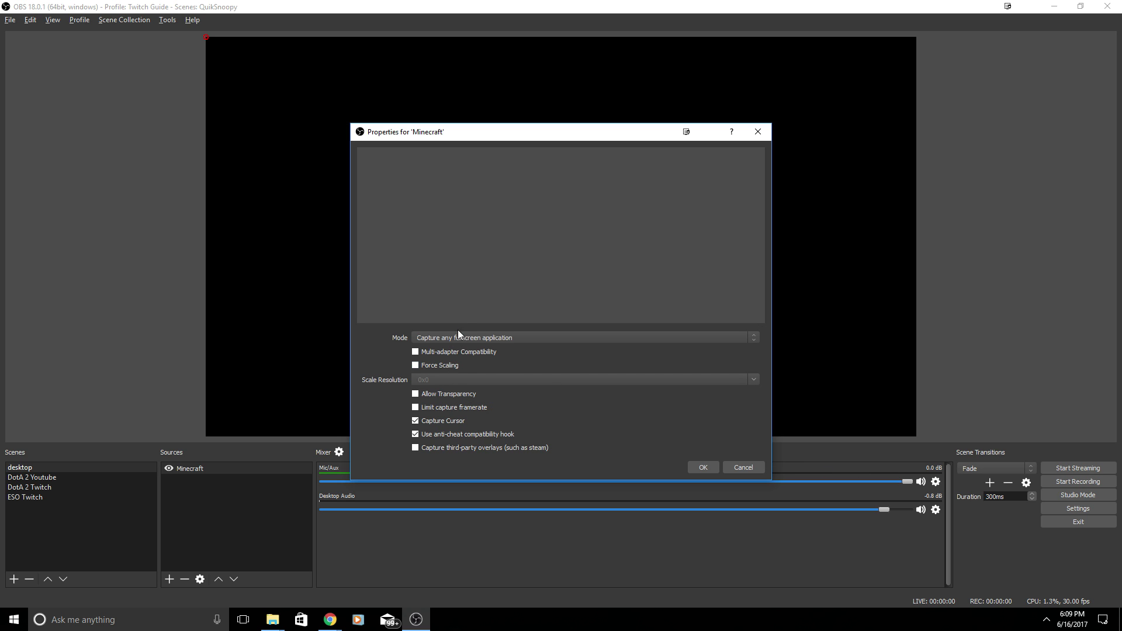
{"action": "left_click", "coordinate": [451, 335]}
{"action": "left_click", "coordinate": [447, 352]}
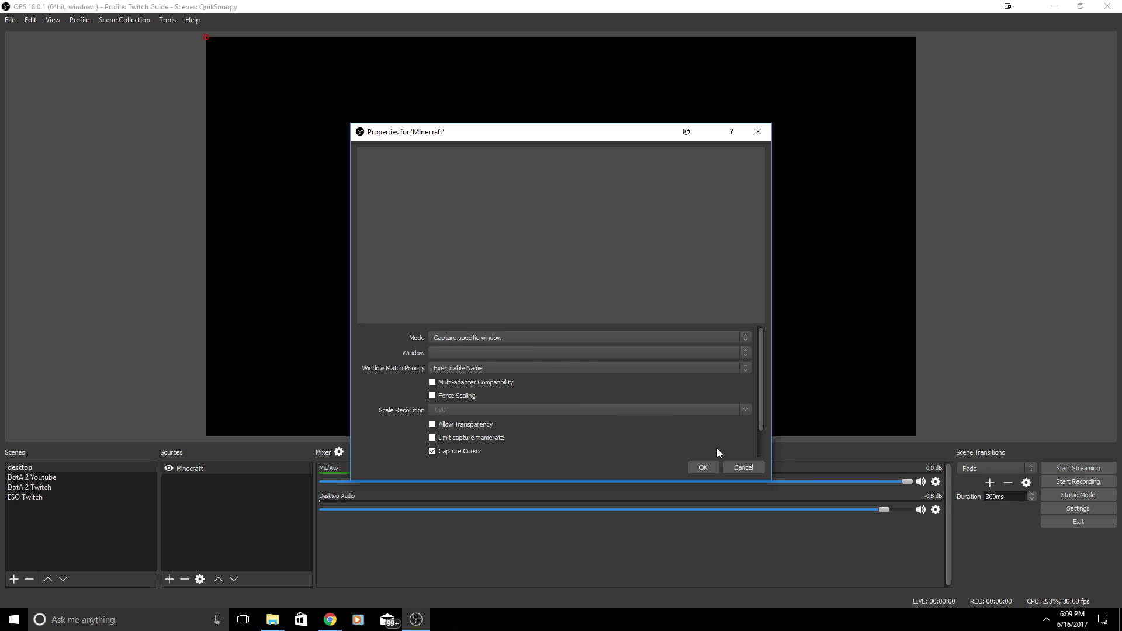
Confirm the Minecraft properties with OK, keeping the specific-window mode
{"action": "left_click", "coordinate": [701, 461]}
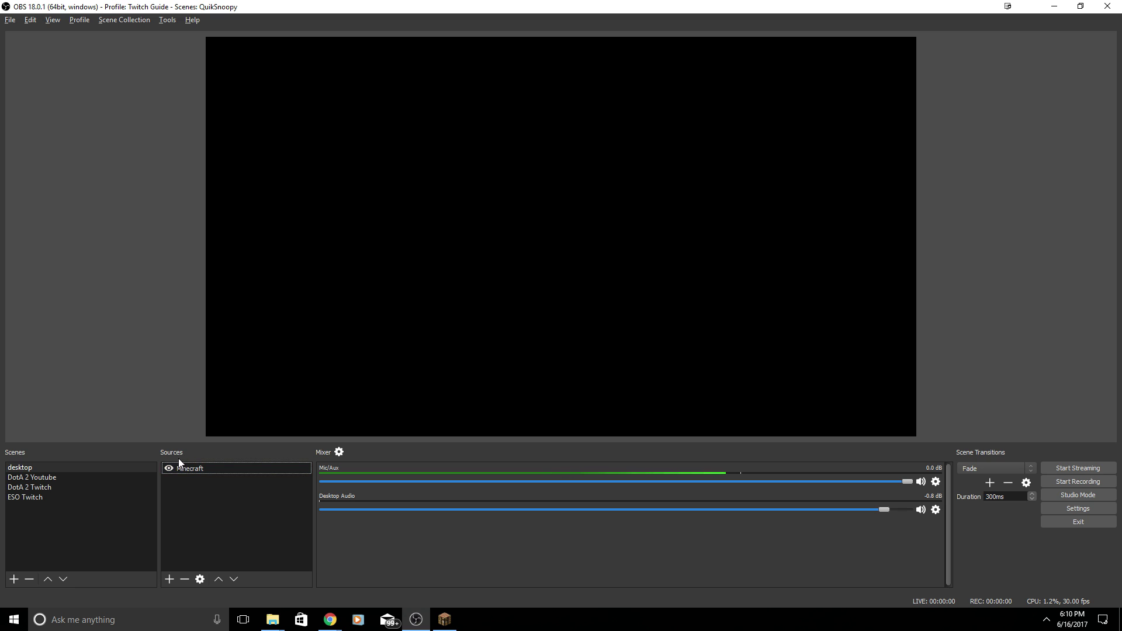
In the Minecraft source properties, choose the '[javaw.exe]: Minecraft 1.12' window
{"action": "right_click", "coordinate": [194, 469]}
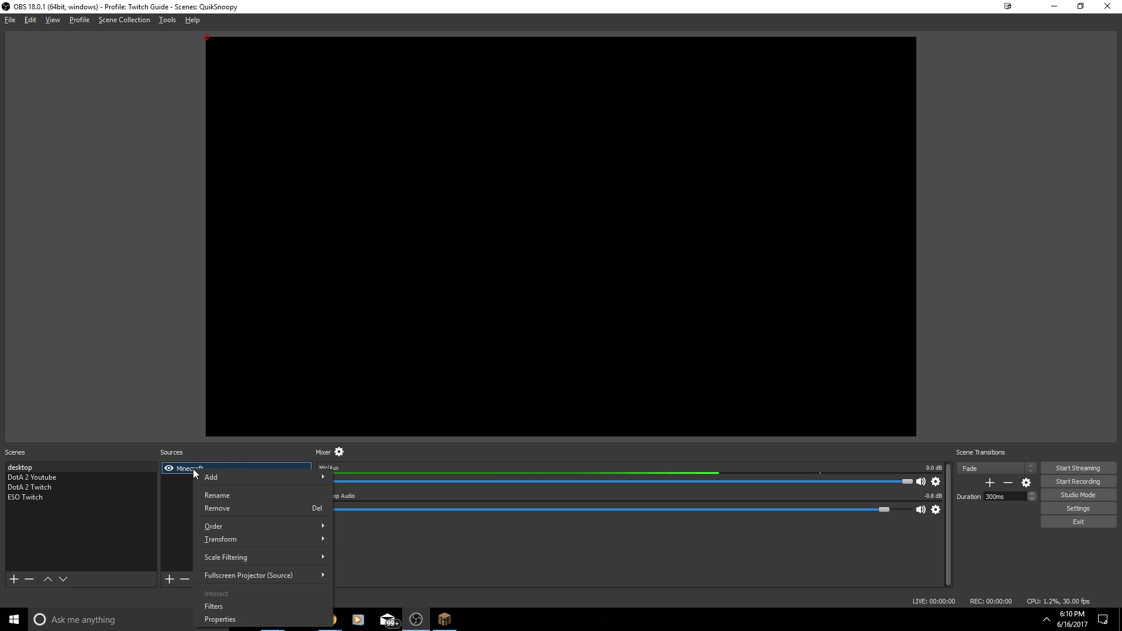
{"action": "left_click", "coordinate": [213, 620]}
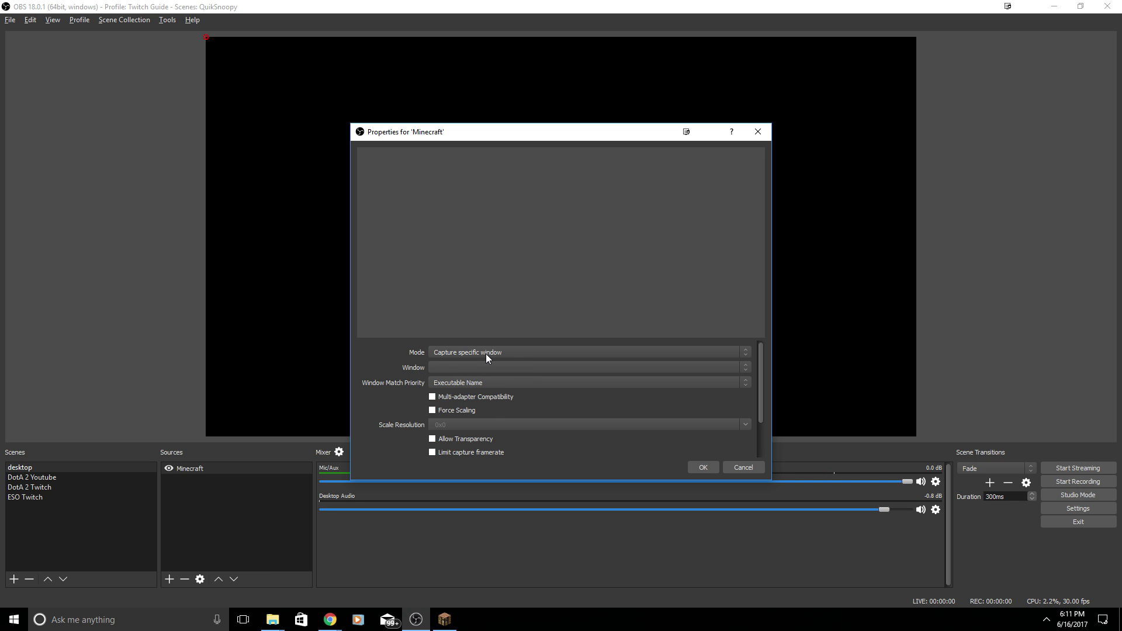
{"action": "left_click", "coordinate": [743, 366]}
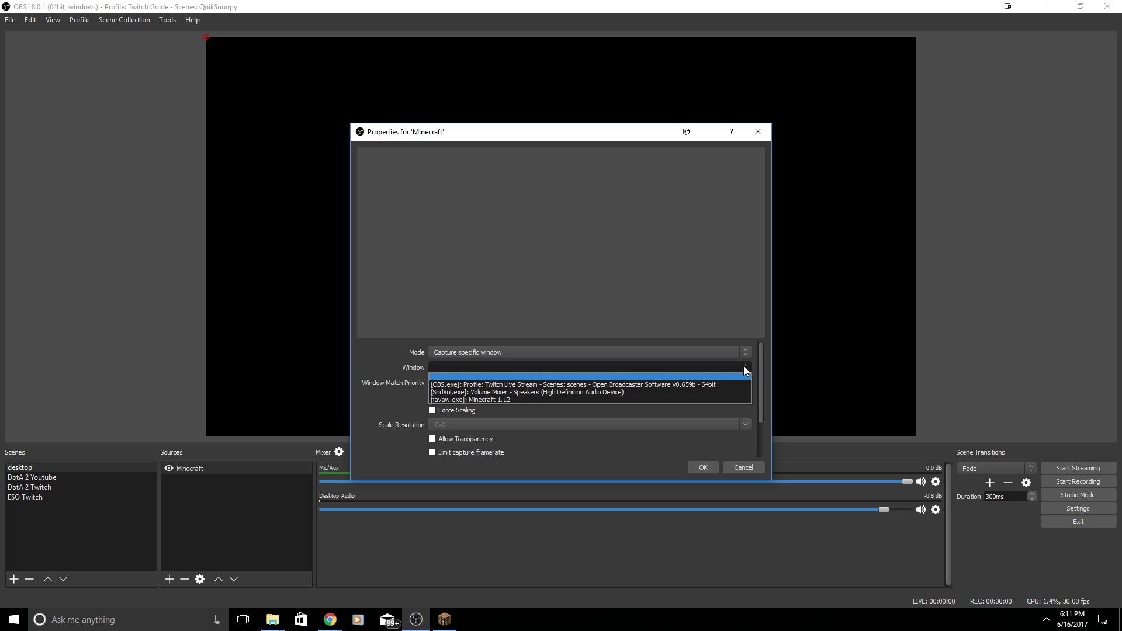
{"action": "left_click", "coordinate": [483, 400]}
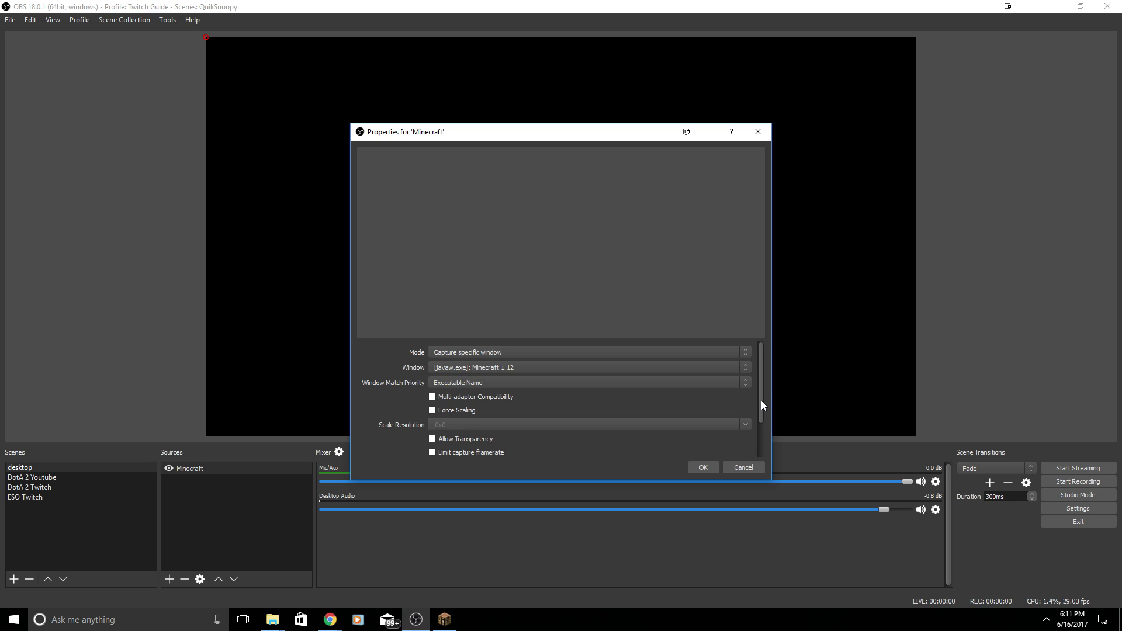
{"action": "left_click_drag", "start_coordinate": [761, 401], "coordinate": [759, 432]}
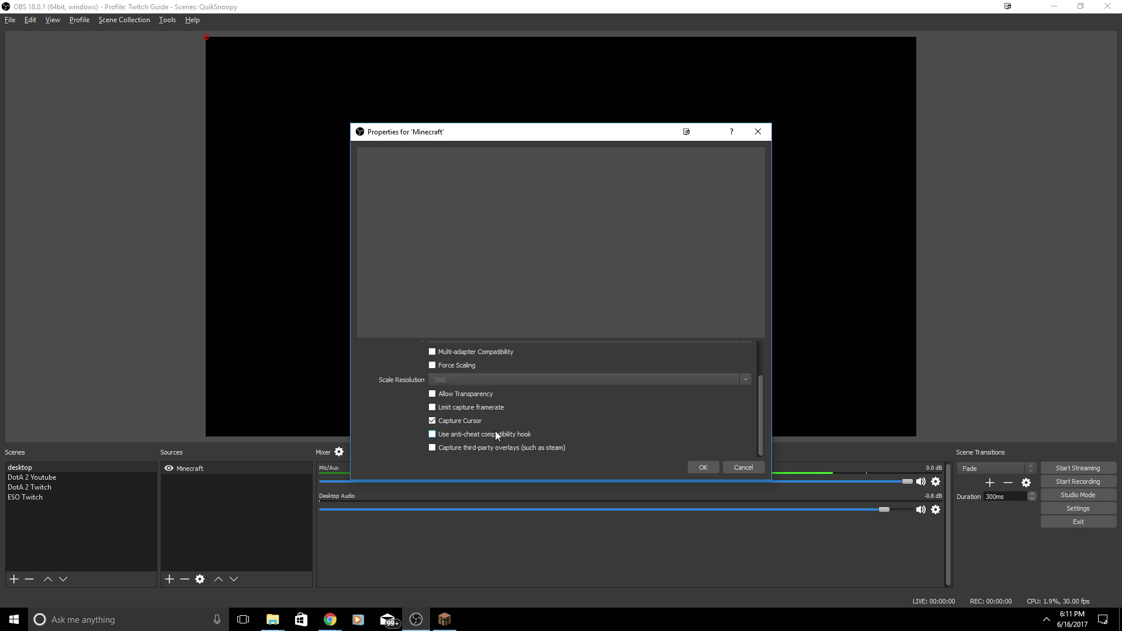
Turn off 'Use anti-cheat compatibility hook' and confirm the properties
{"action": "left_click", "coordinate": [475, 434]}
{"action": "mouse_move", "coordinate": [759, 410]}
{"action": "left_mouse_down"}
{"action": "mouse_move", "coordinate": [752, 353]}
{"action": "mouse_move", "coordinate": [760, 425]}
{"action": "left_mouse_up"}
{"action": "left_click", "coordinate": [702, 468]}
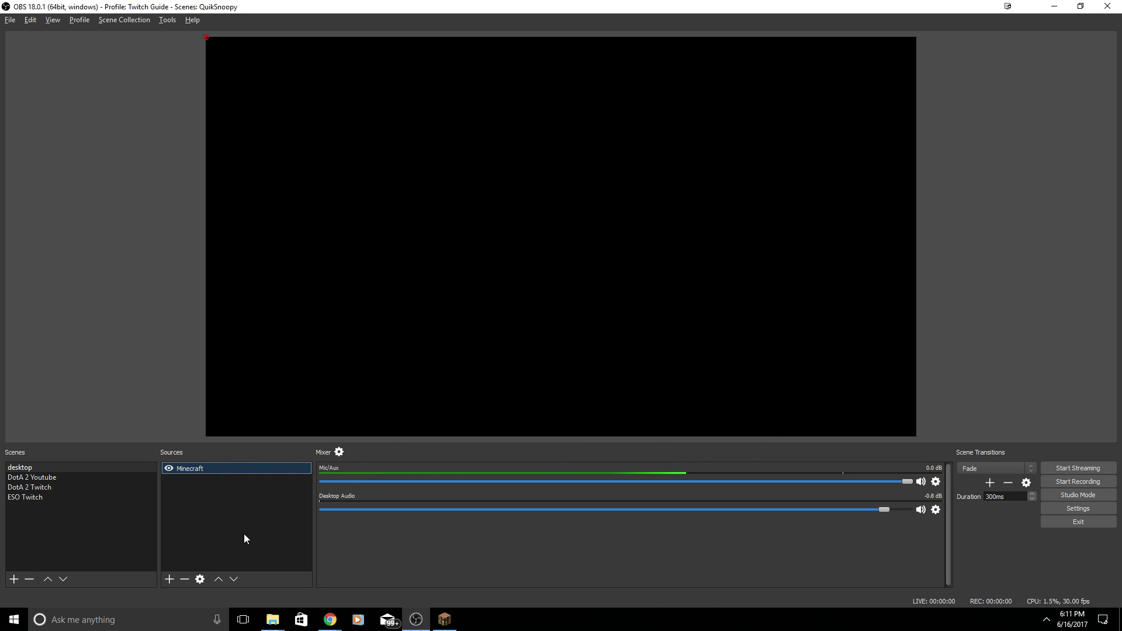
{"action": "right_click", "coordinate": [222, 471]}
Fit the Minecraft source to screen via Transform, then bring the running game up from the taskbar
{"action": "mouse_move", "coordinate": [261, 530]}
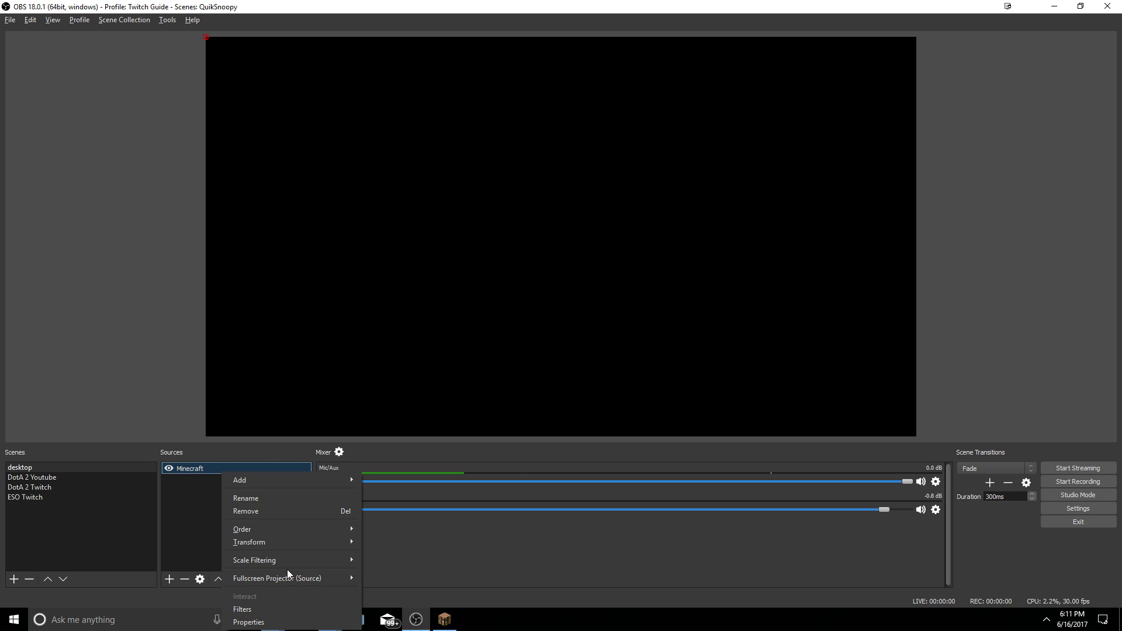
{"action": "mouse_move", "coordinate": [283, 559]}
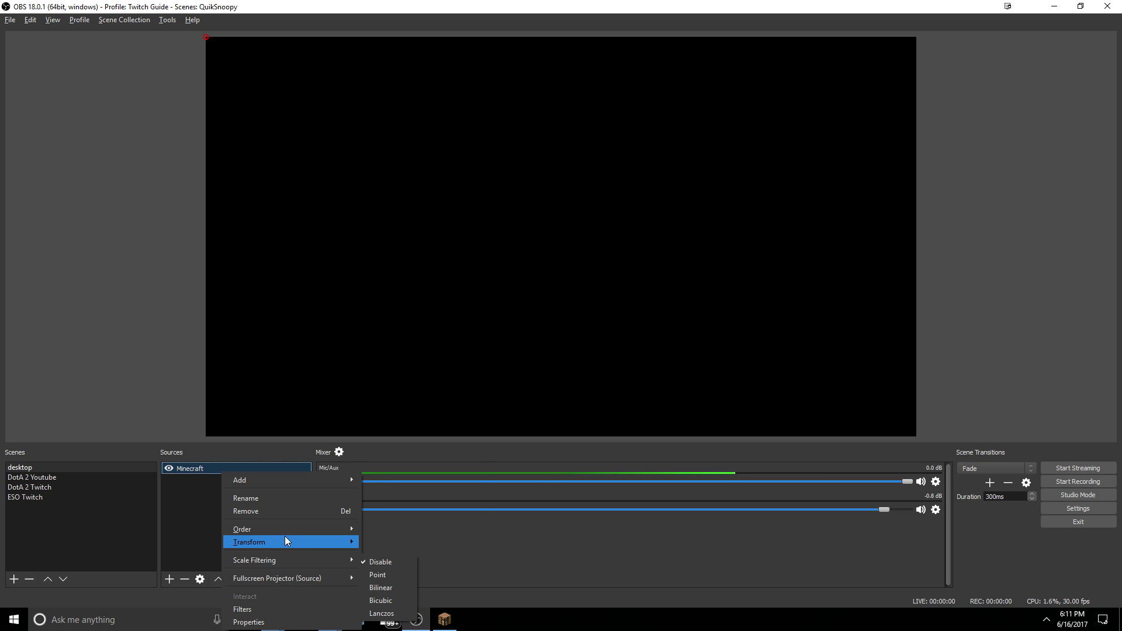
{"action": "mouse_move", "coordinate": [272, 541]}
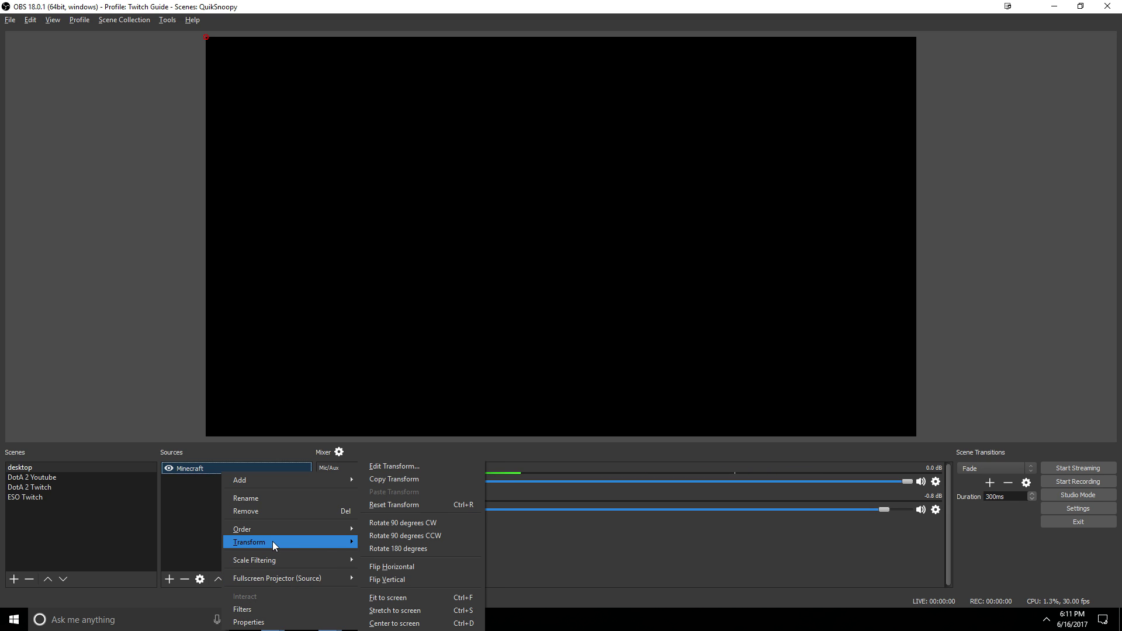
{"action": "left_click", "coordinate": [412, 591]}
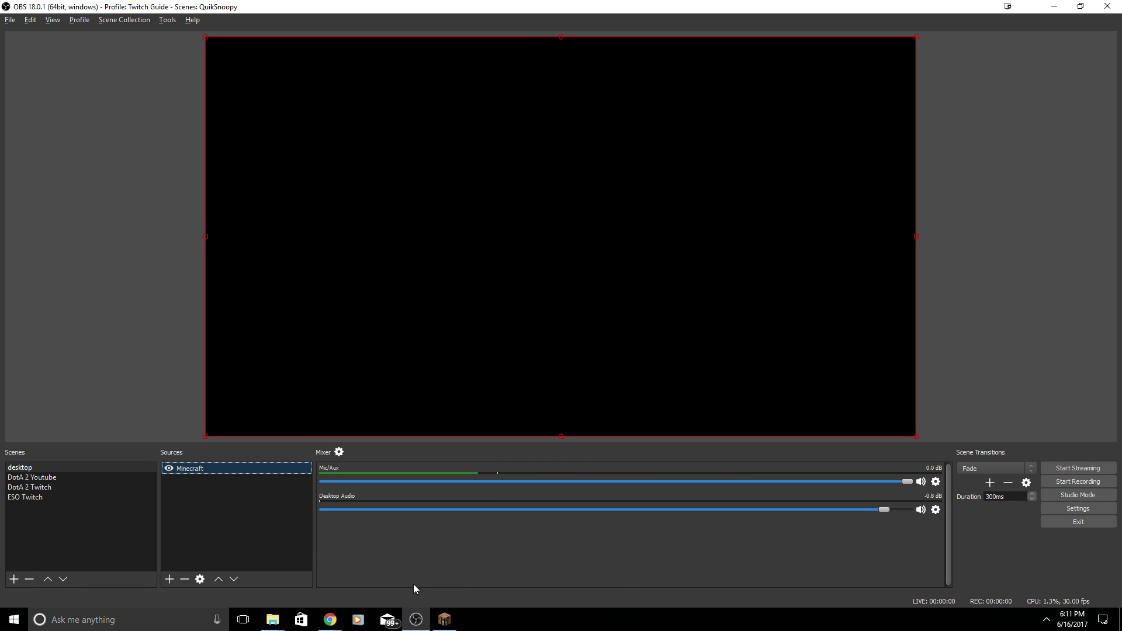
{"action": "mouse_move", "coordinate": [439, 625]}
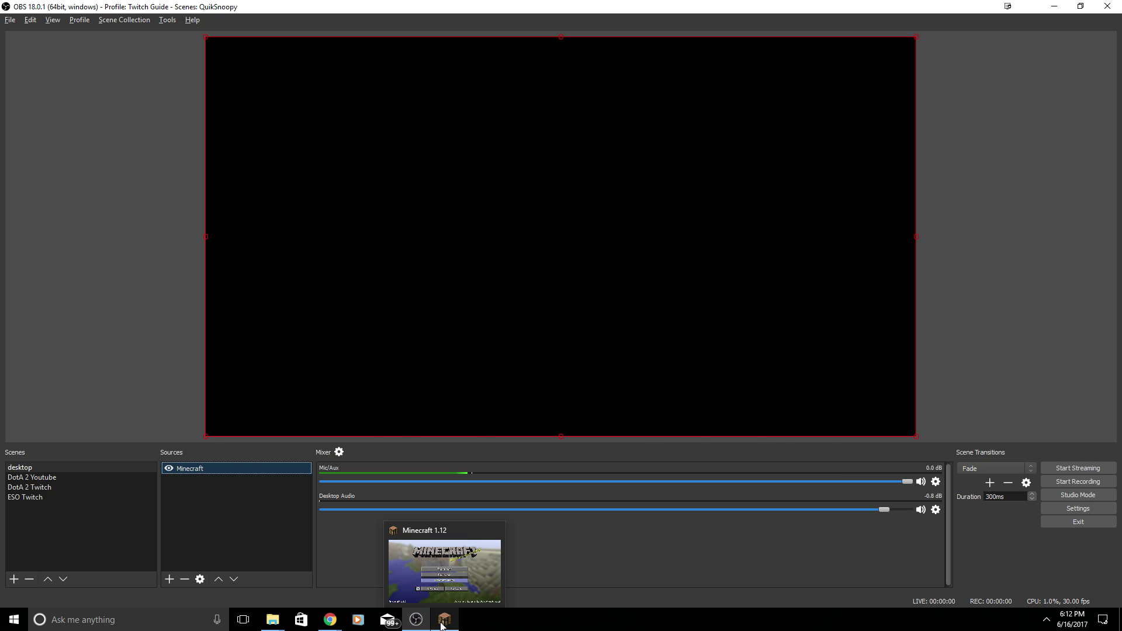
{"action": "left_click", "coordinate": [442, 624]}
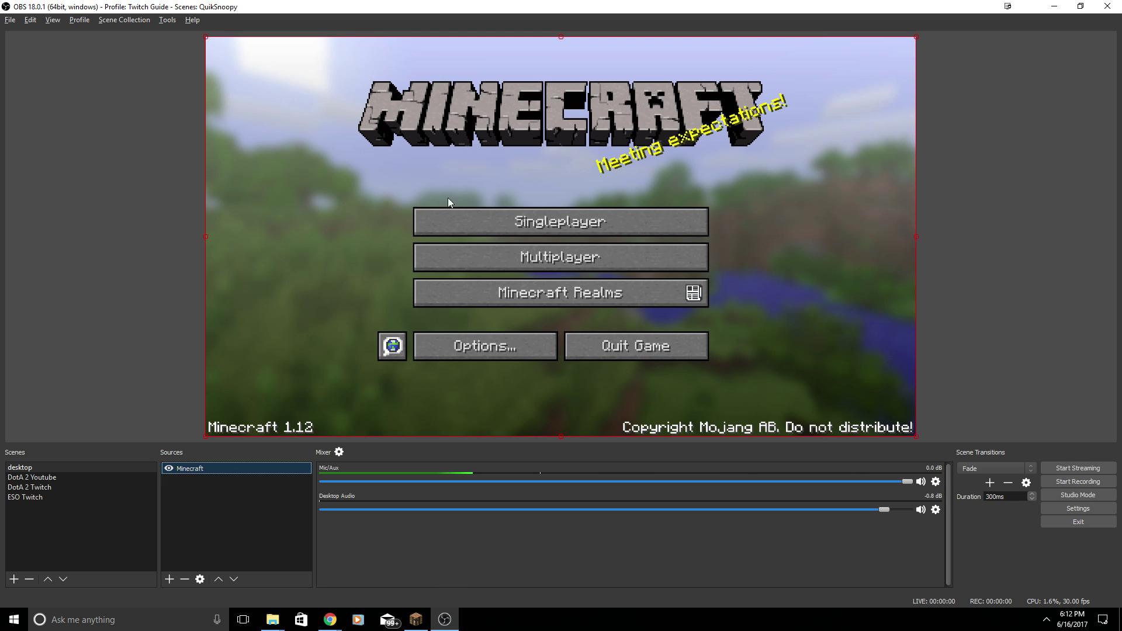
Restore and reposition the OBS window, then maximize it again with the Minecraft preview showing
{"action": "double_click", "coordinate": [385, 7]}
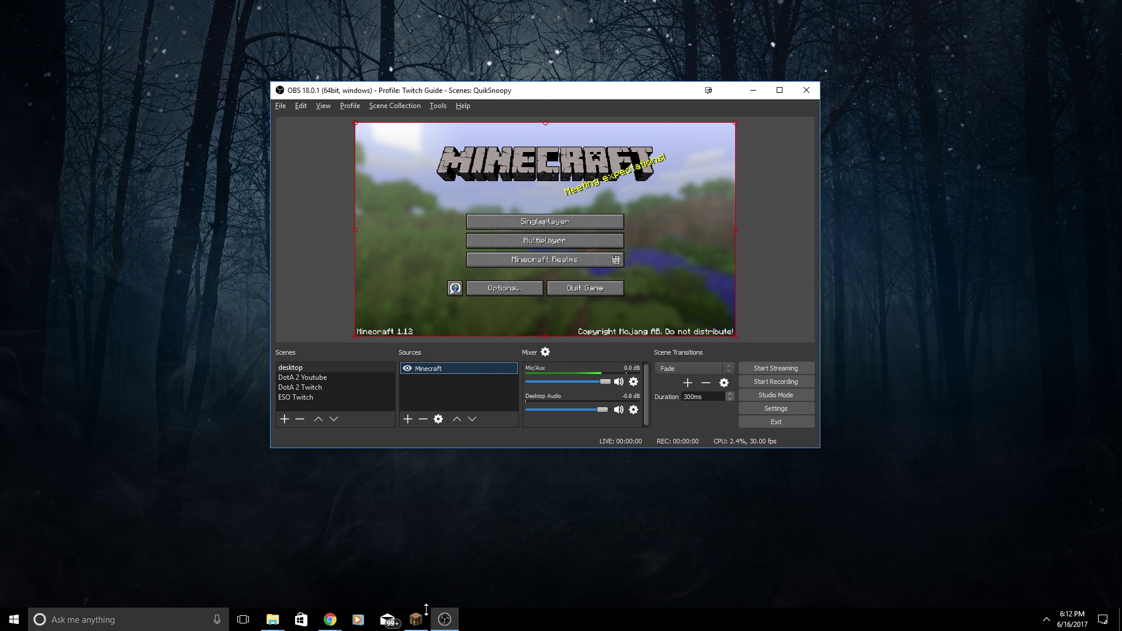
{"action": "mouse_move", "coordinate": [416, 619]}
{"action": "mouse_move", "coordinate": [415, 583]}
{"action": "left_click_drag", "start_coordinate": [458, 90], "coordinate": [395, 95]}
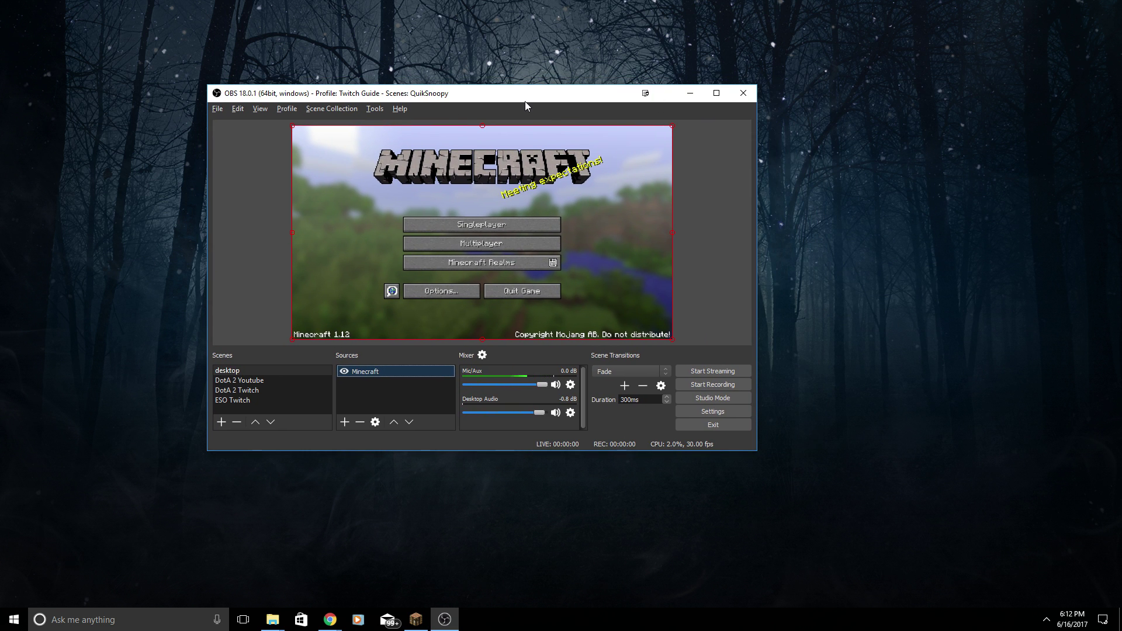
{"action": "left_click_drag", "start_coordinate": [524, 101], "coordinate": [594, 132]}
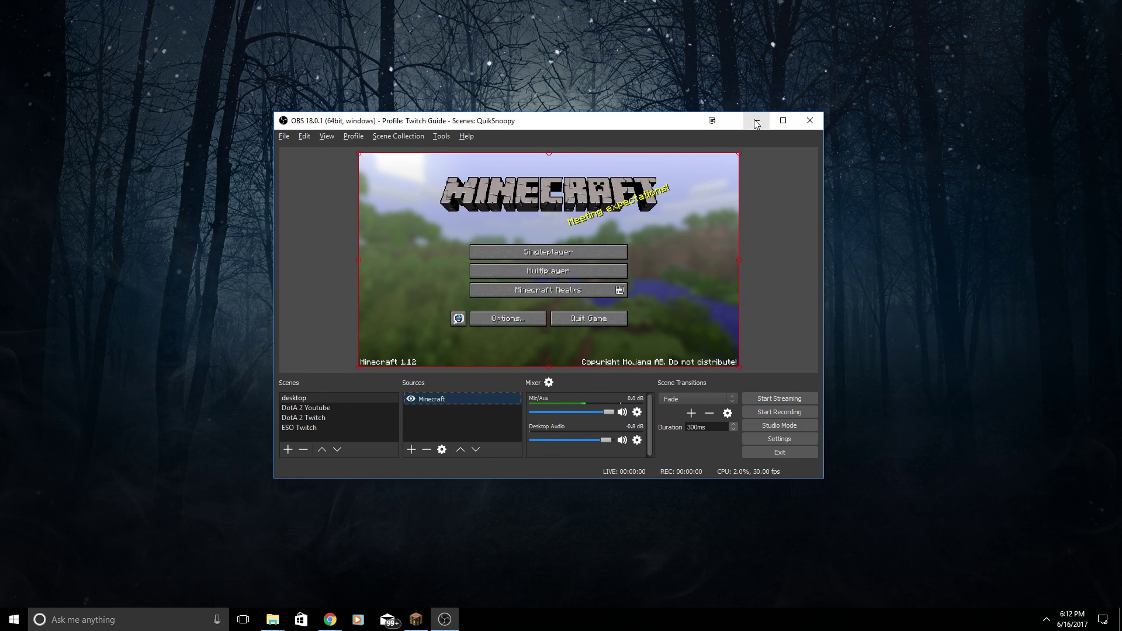
{"action": "double_click", "coordinate": [555, 124]}
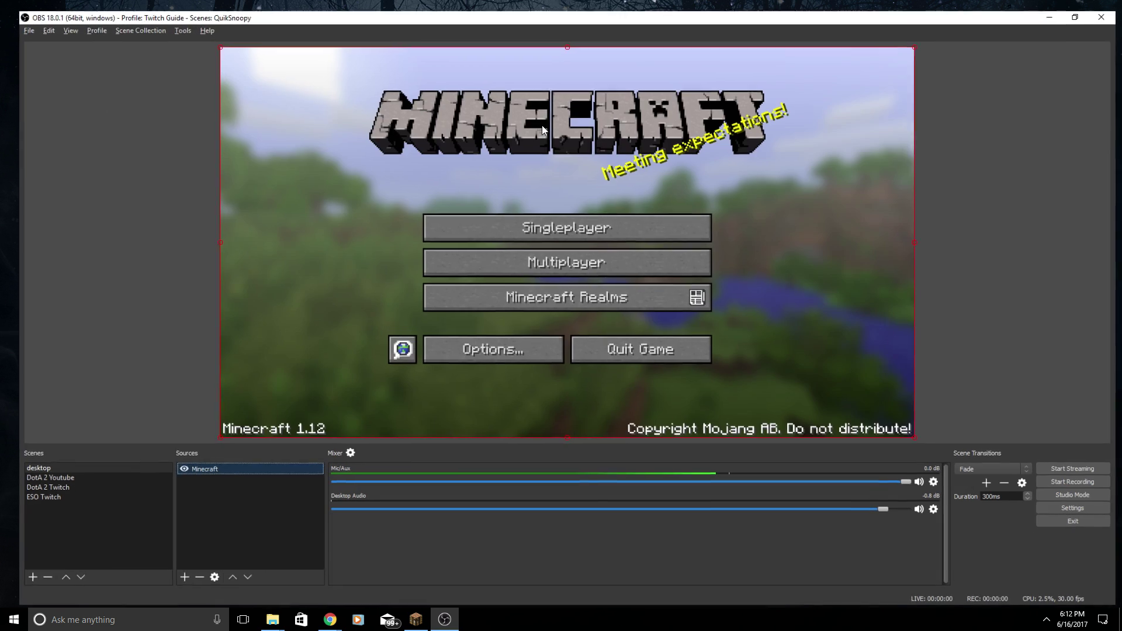